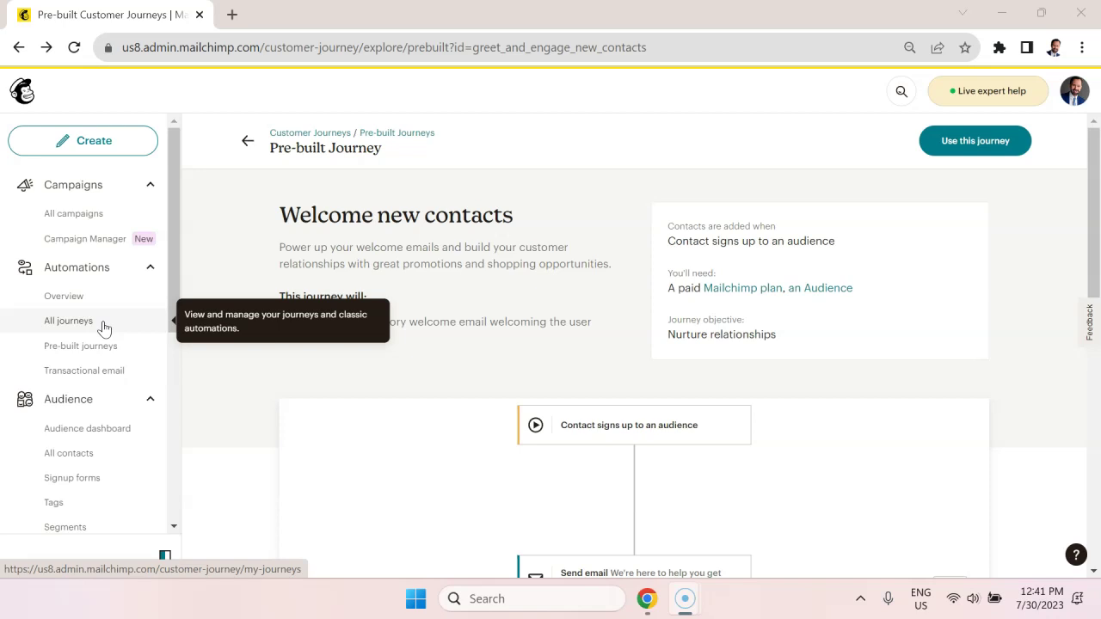
- Open the list of all customer journeys and go on to choosing a pre-built journey
left_click(102, 327)
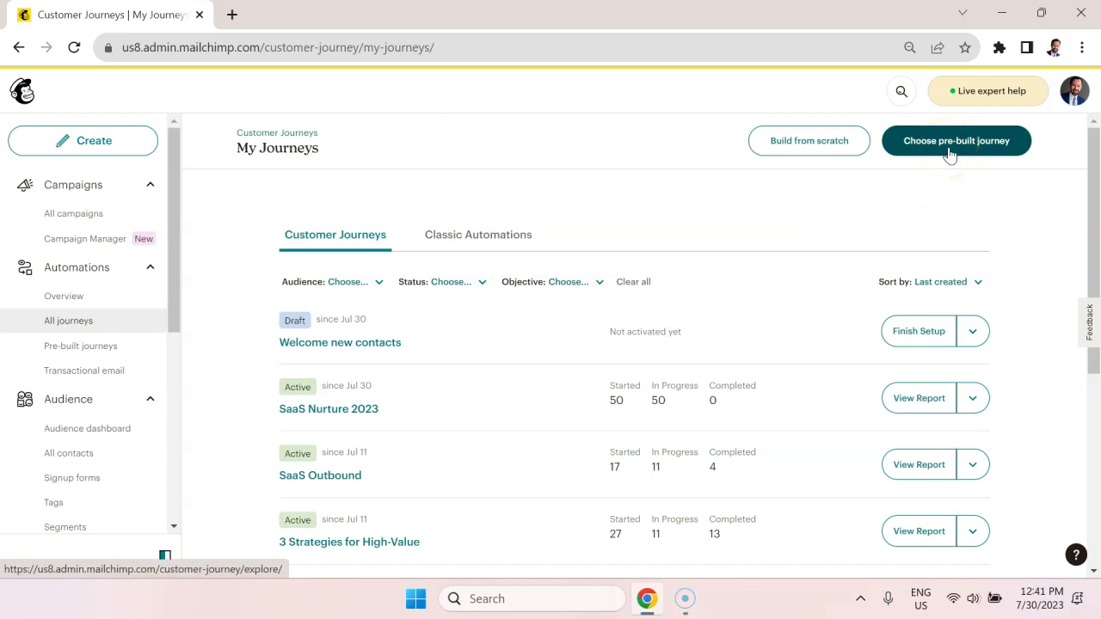
left_click(836, 157)
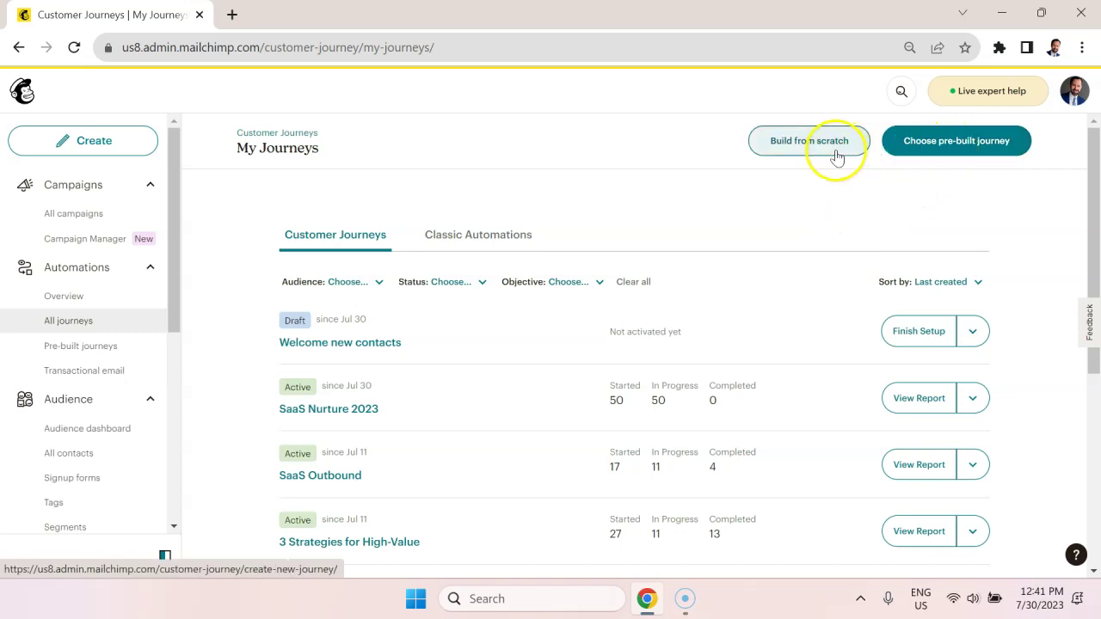
left_click(933, 154)
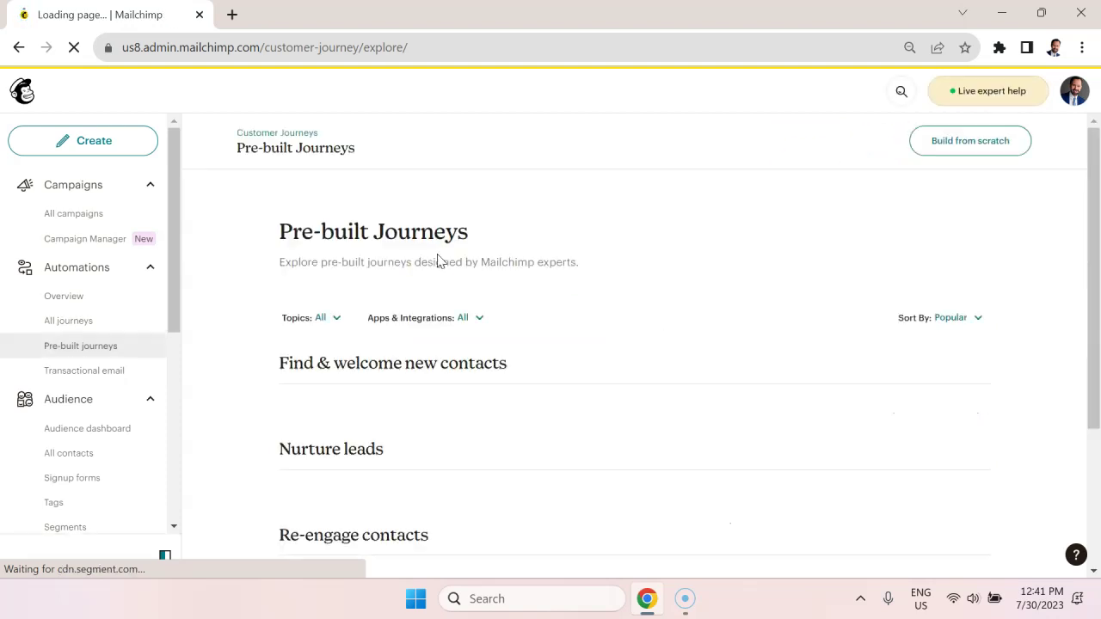
- Look through the pre-built journeys for welcoming new contacts, nurturing leads and re-engaging contacts
scroll(445, 288, "down", 1)
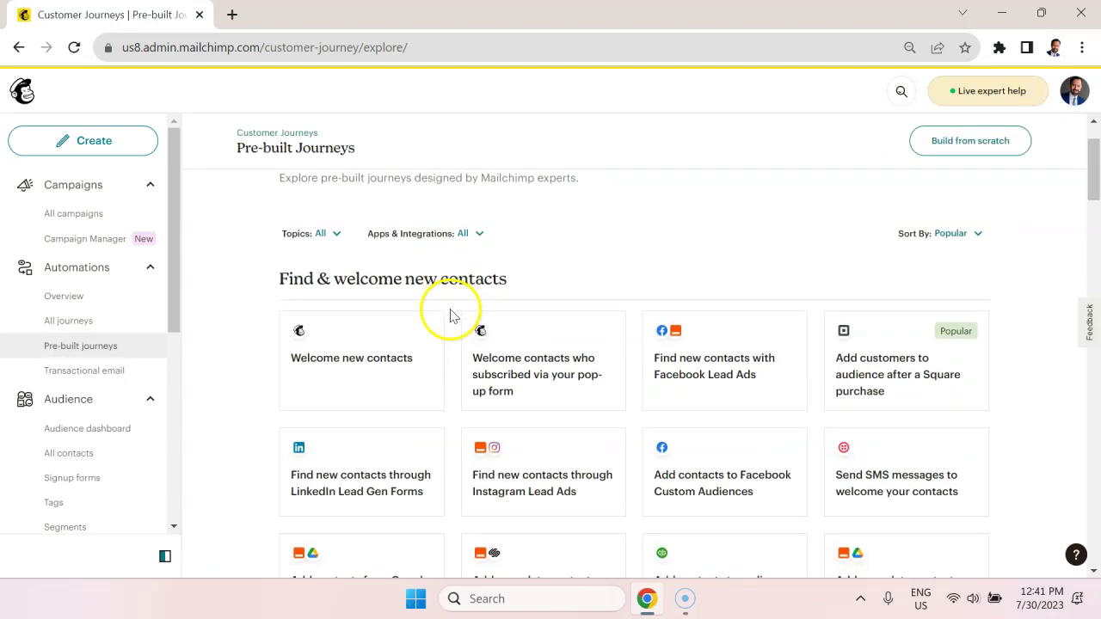
scroll(833, 412, "down", 2)
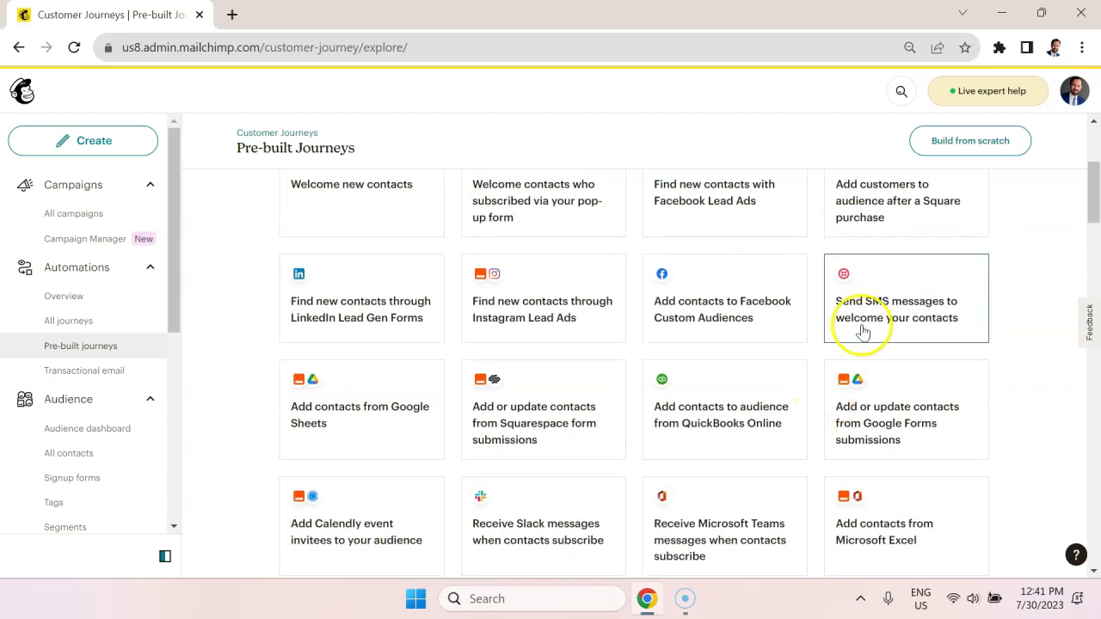
scroll(848, 376, "down", 3)
scroll(701, 375, "down", 4)
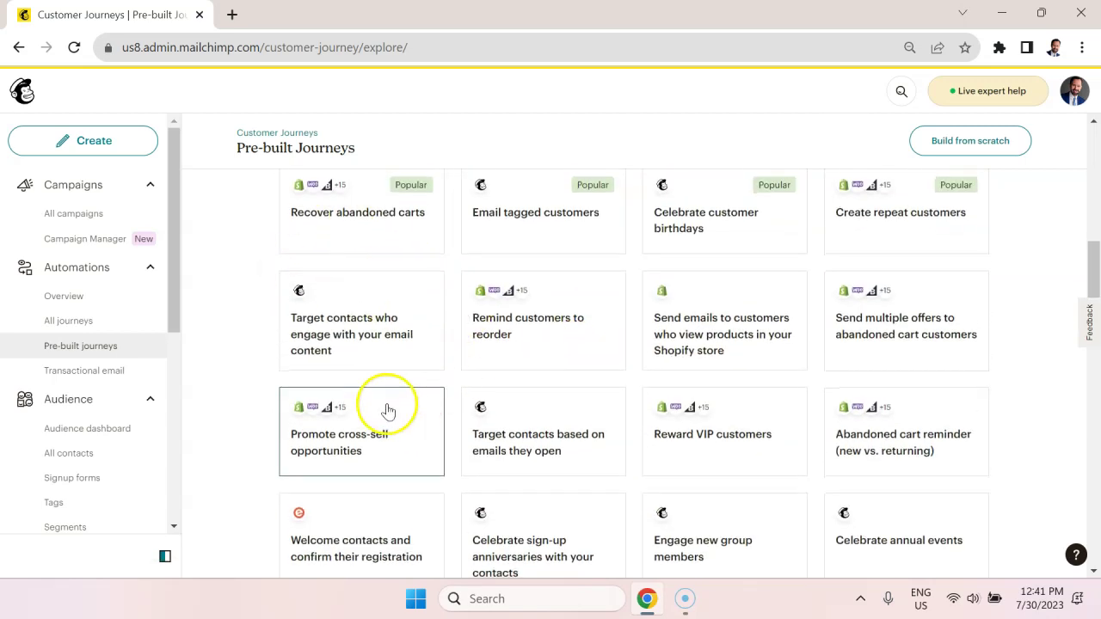
scroll(393, 405, "down", 7)
scroll(758, 397, "down", 5)
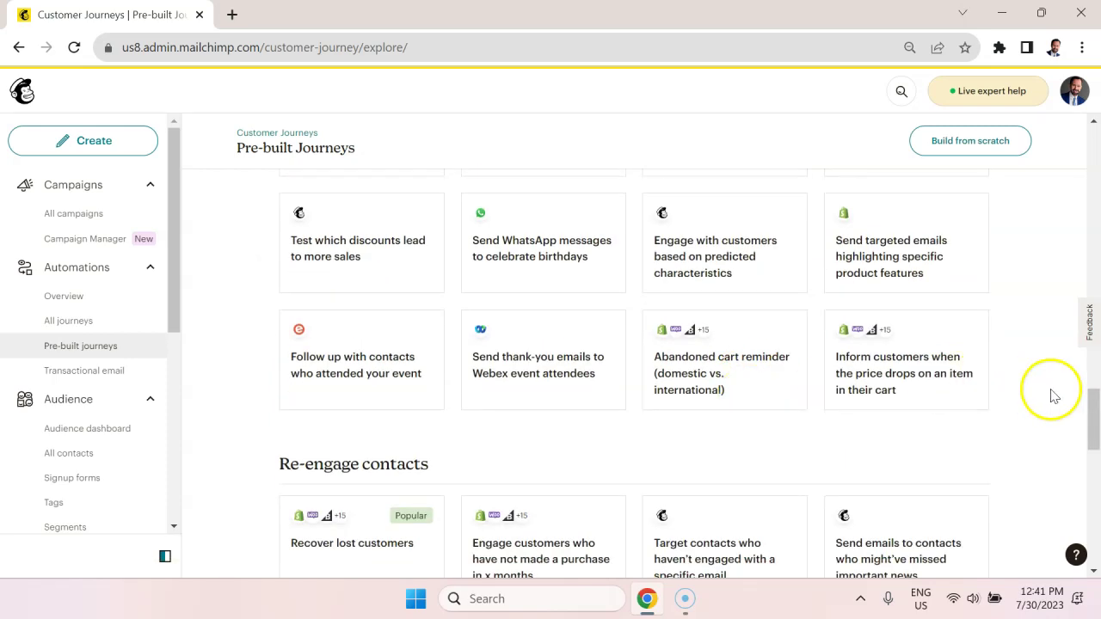
left_click_drag(1091, 413, 1098, 146)
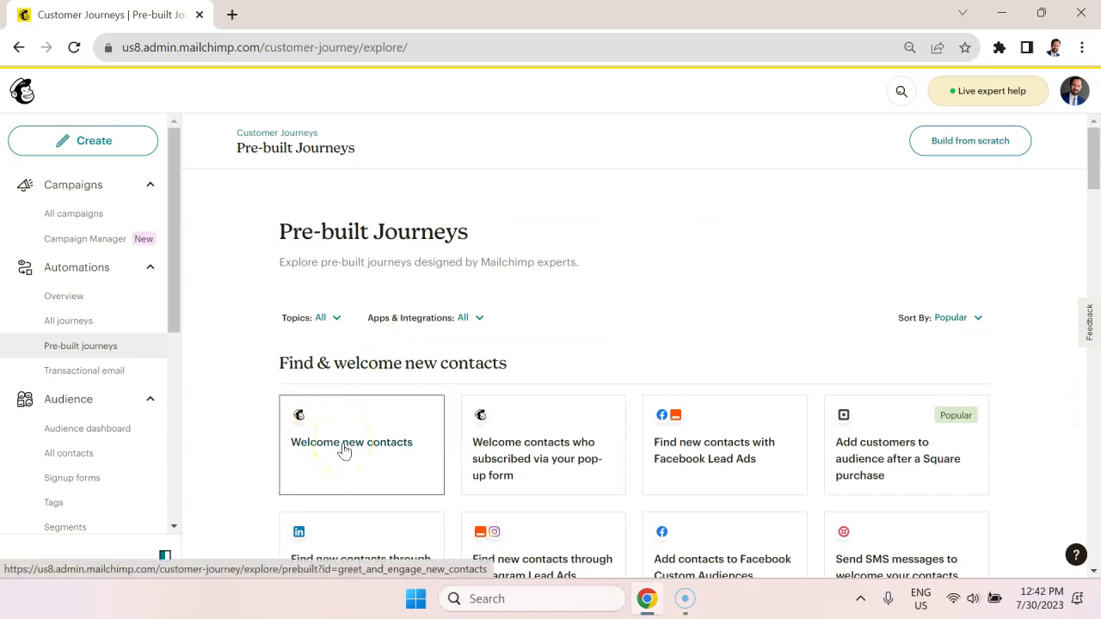
- Start a new journey from the pre-built "Welcome new contacts" journey and open it in the journey builder
left_click(376, 468)
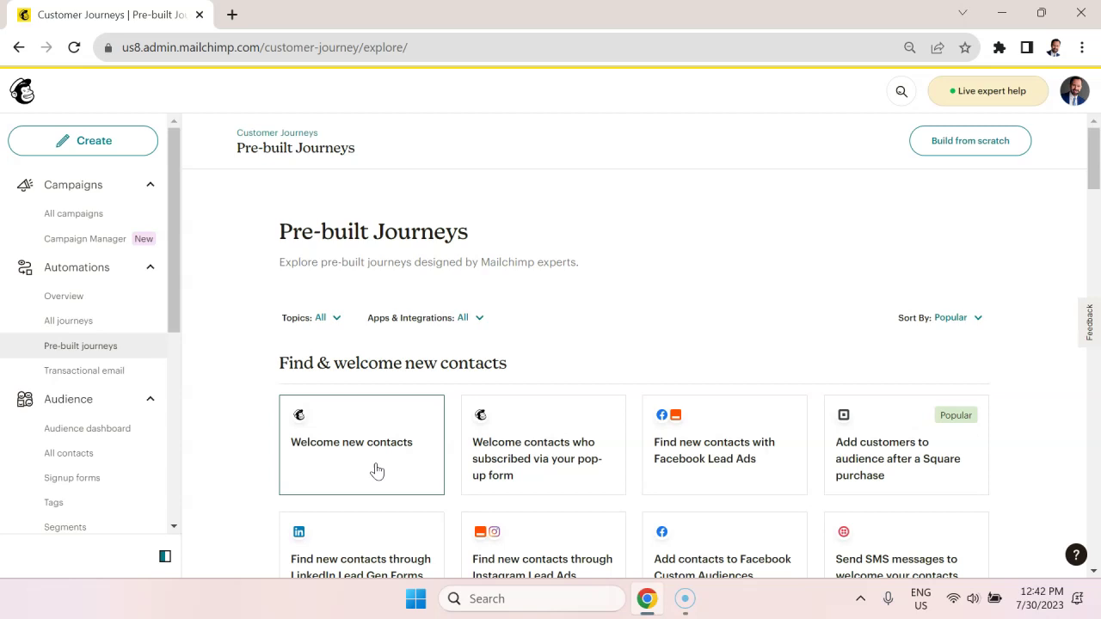
left_click(403, 447)
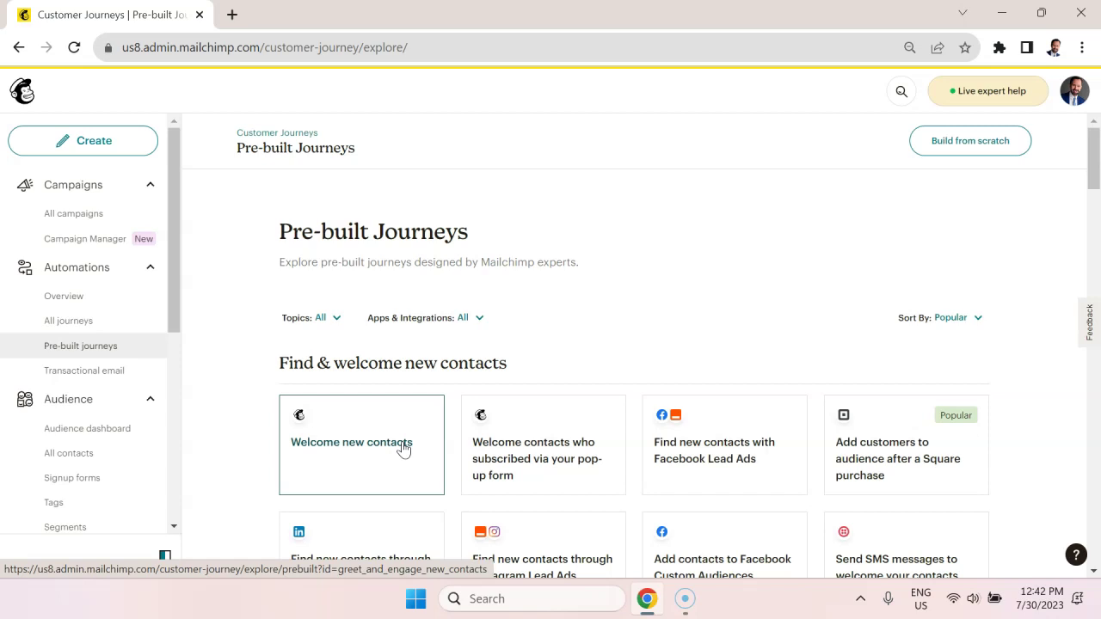
left_click(403, 446)
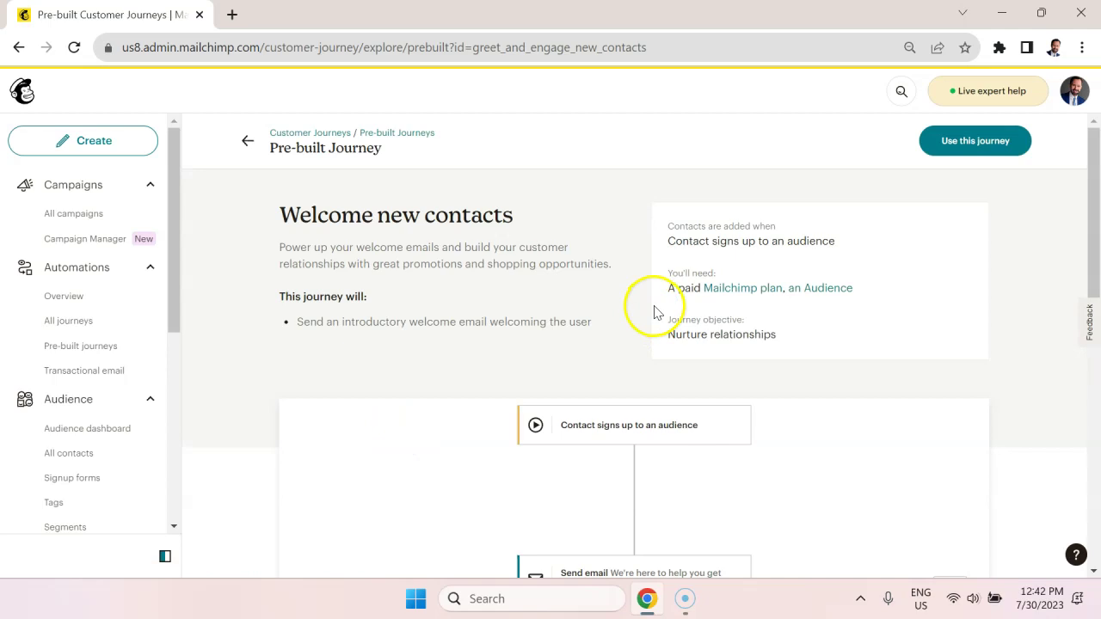
left_click(979, 153)
left_click(805, 407)
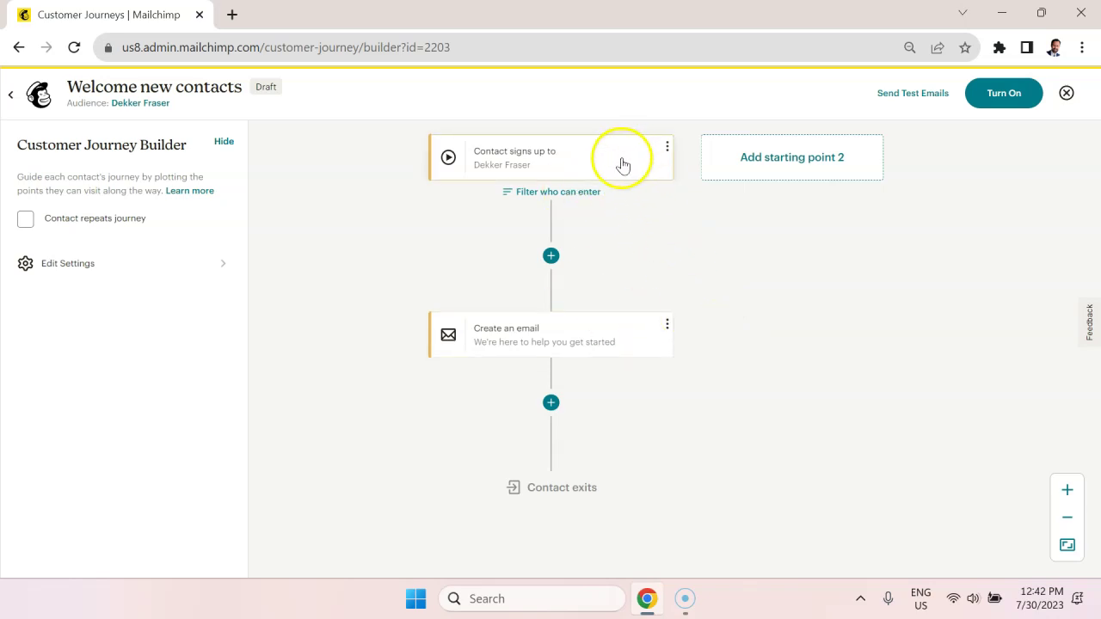
- Change the journey's starting point to Tag added with the tag "SaaS 2023" and save it
left_click(623, 165)
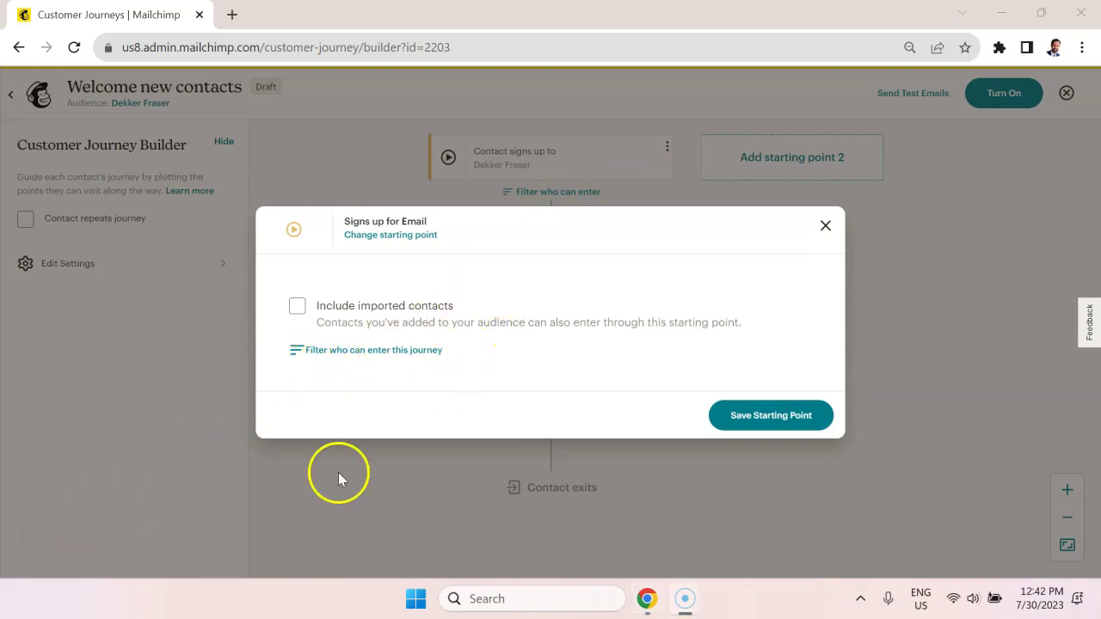
left_click(418, 236)
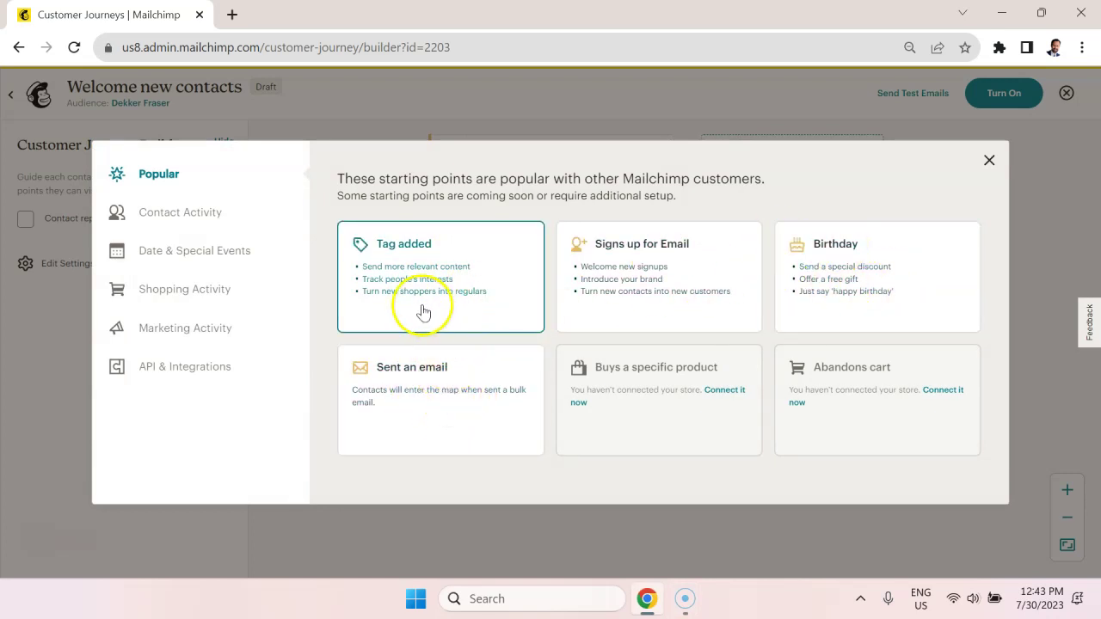
left_click(494, 268)
left_click(510, 315)
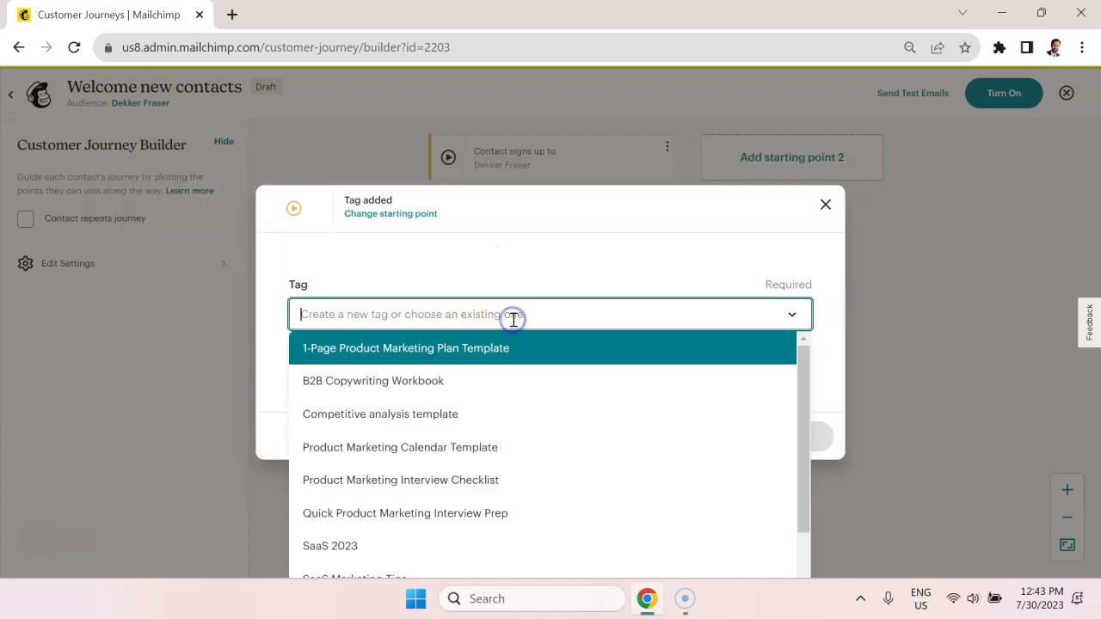
scroll(443, 465, "down", 1)
scroll(511, 462, "up", 1)
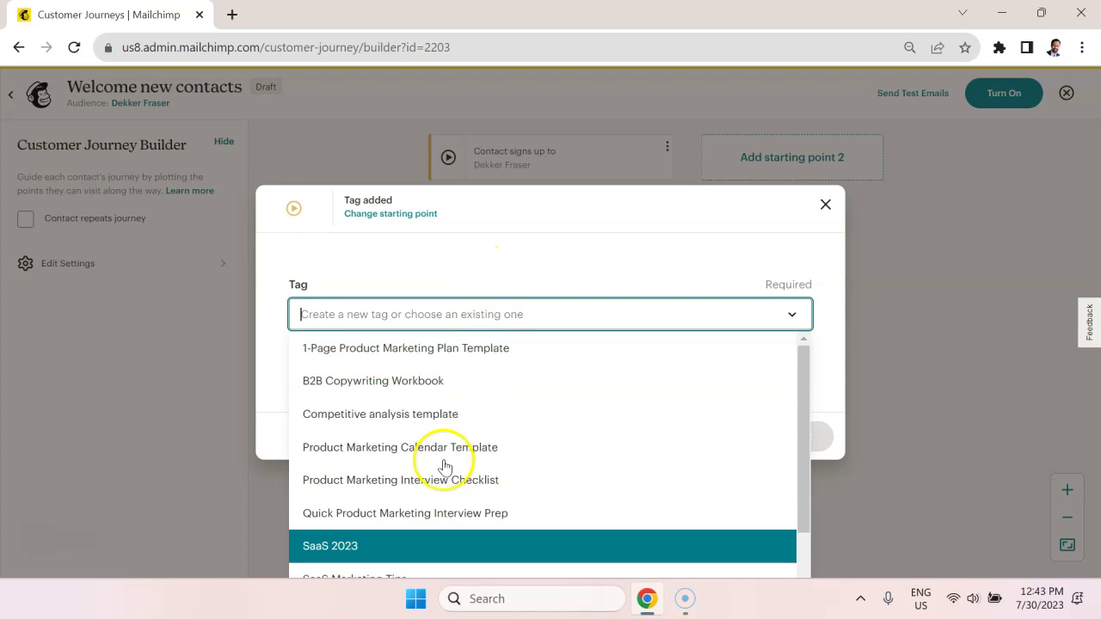
left_click(458, 547)
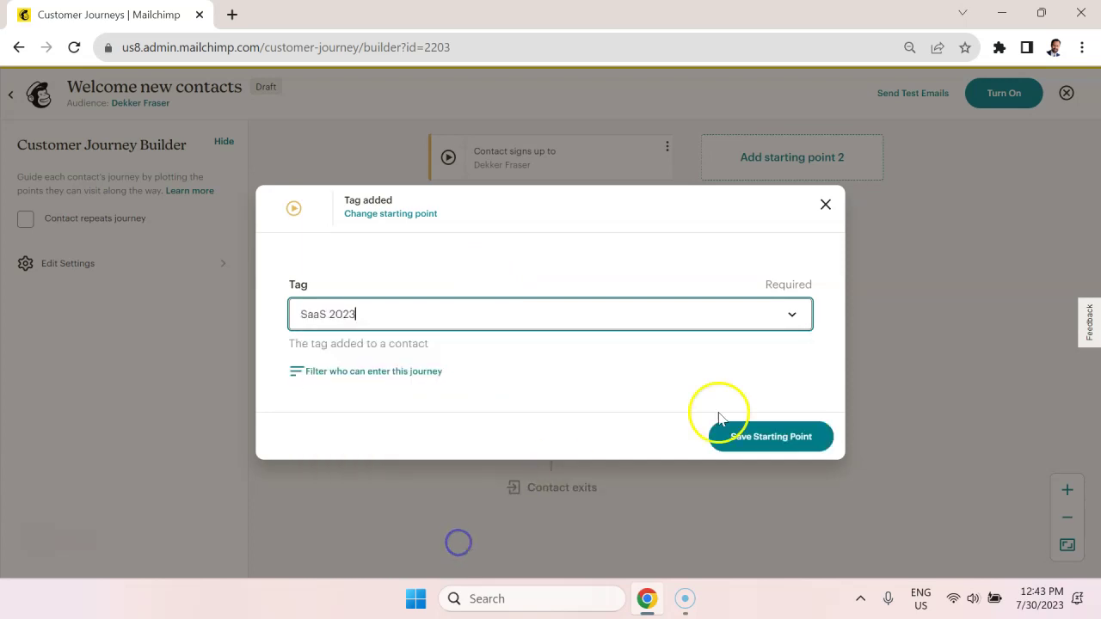
left_click(794, 444)
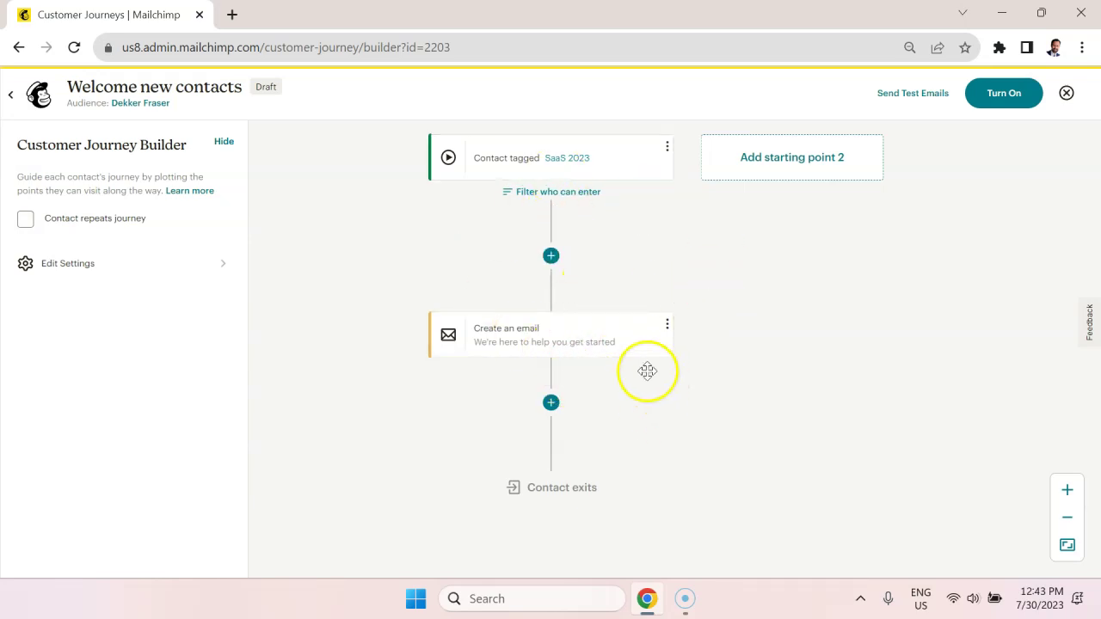
- Set the subject of the journey's email to "saas marketing tips" and save it
left_click(606, 342)
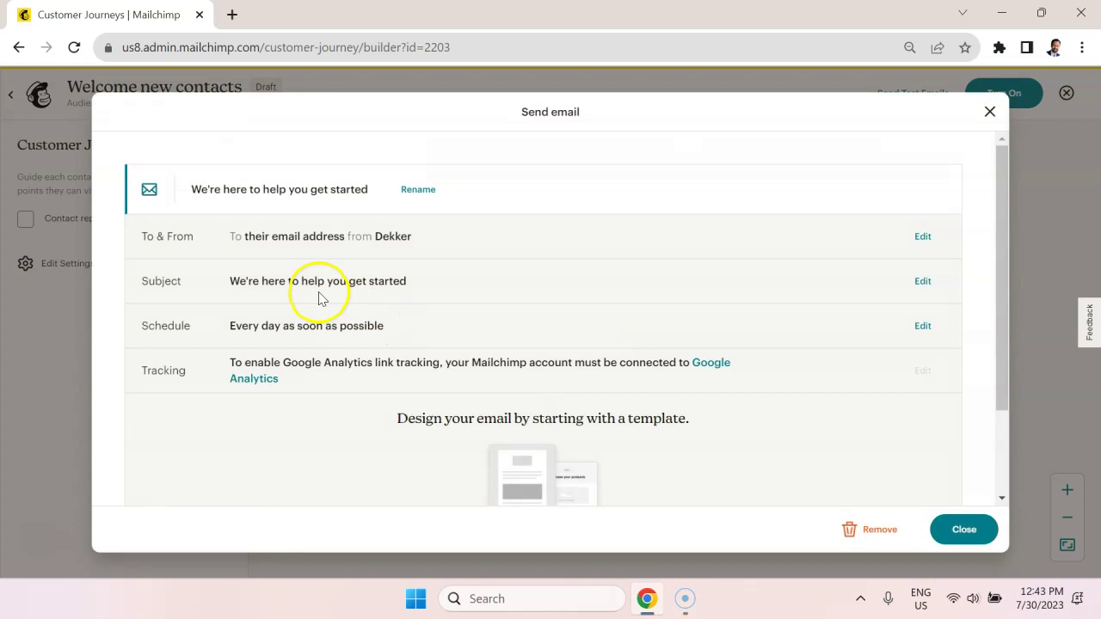
scroll(342, 266, "down", 1)
scroll(341, 267, "up", 1)
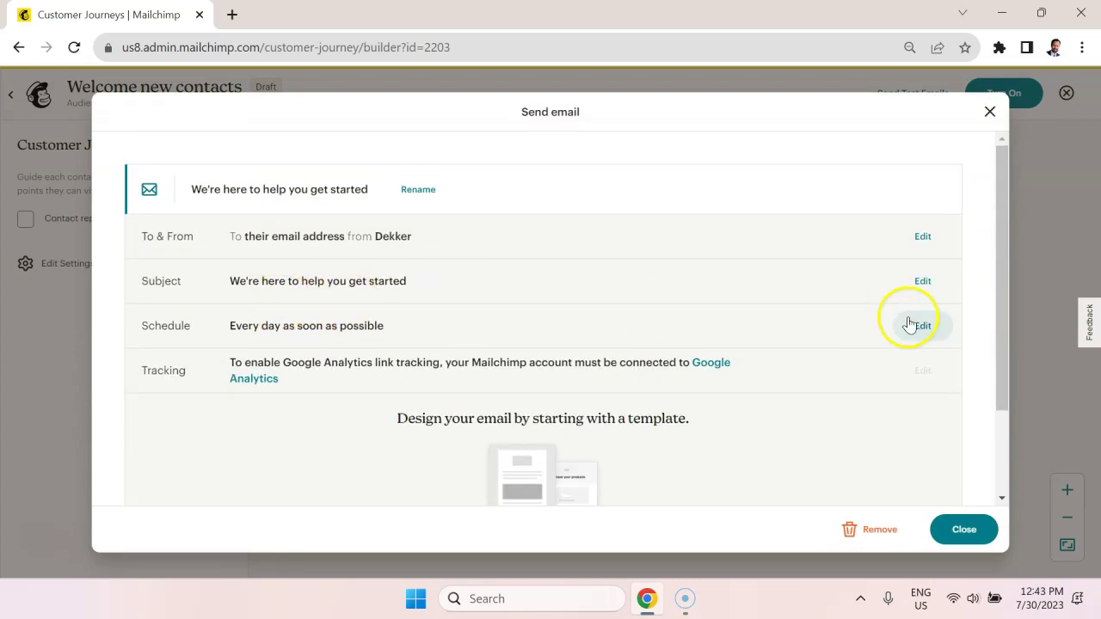
left_click(913, 280)
left_click_drag(381, 358, 119, 354)
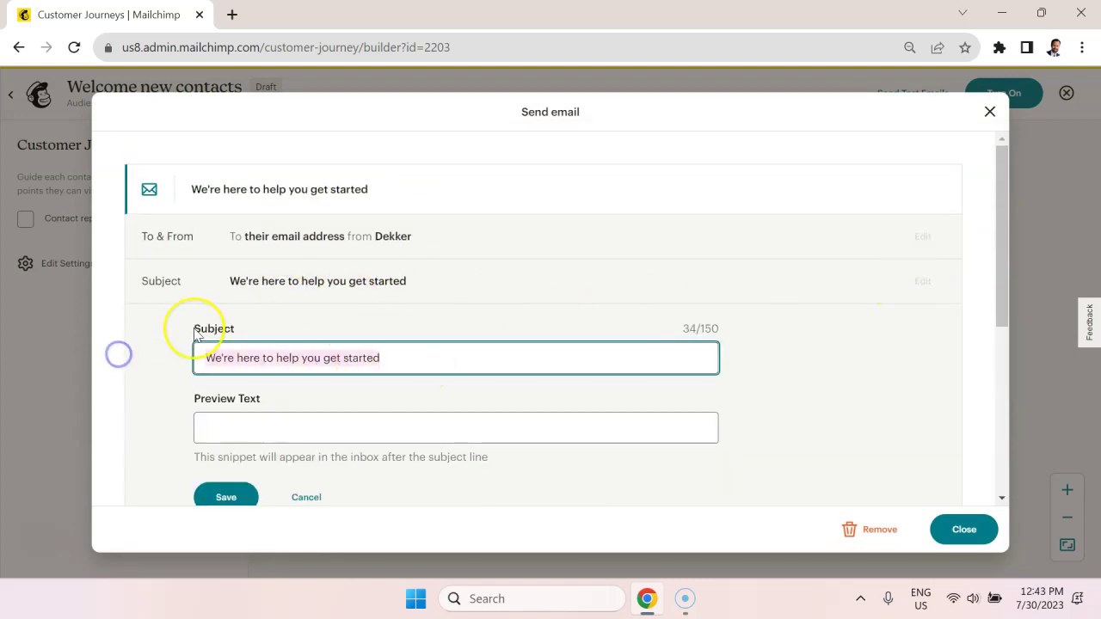
type("saas marketing tips")
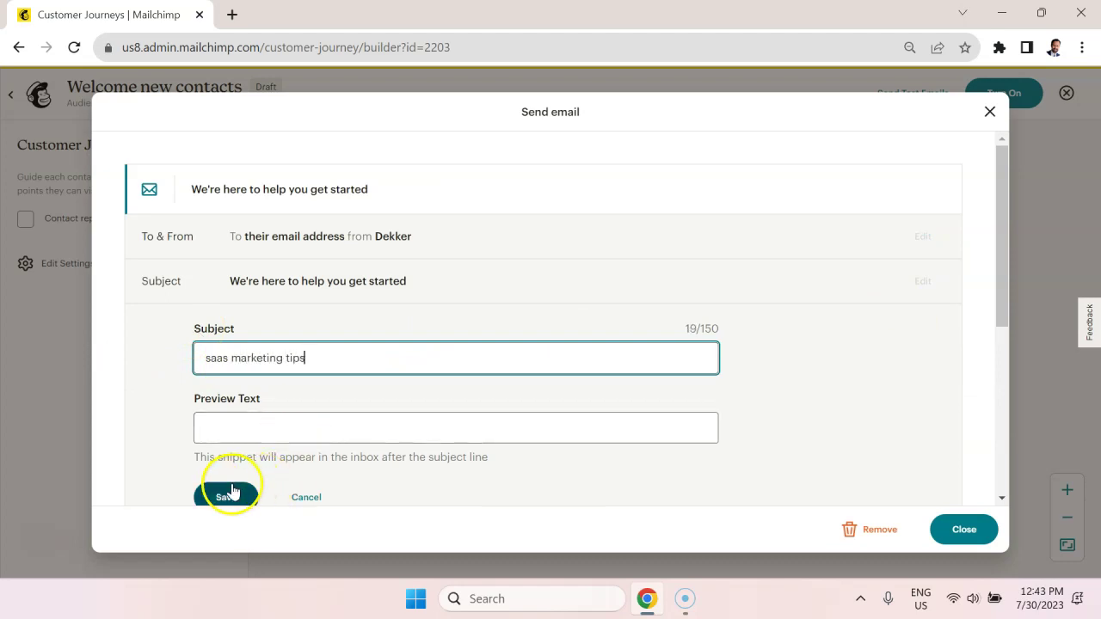
left_click(226, 496)
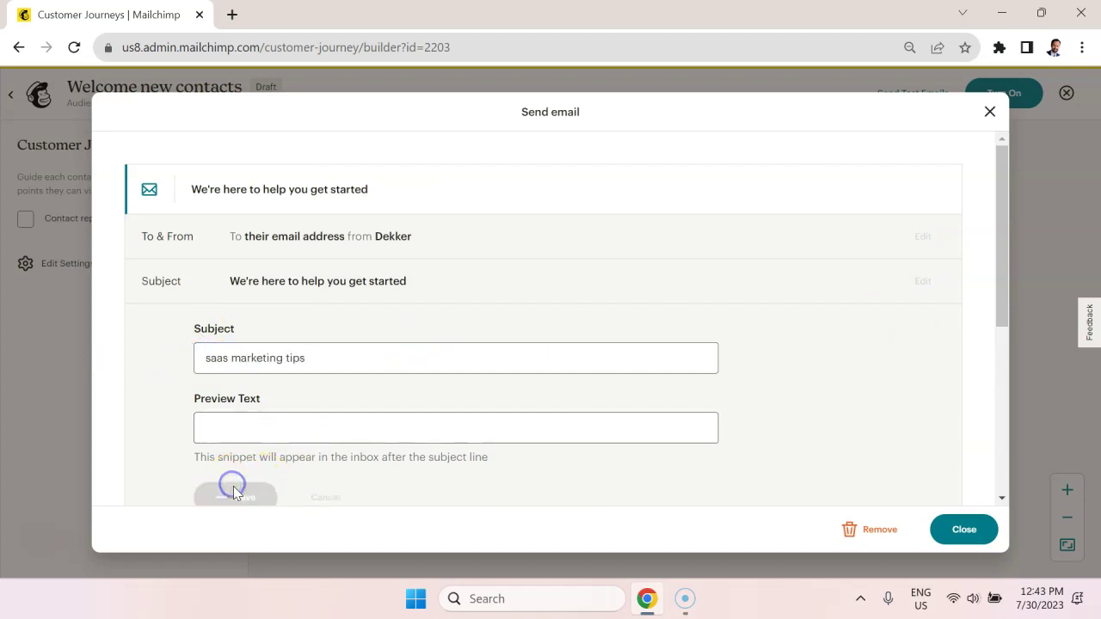
- Examine the send-day and time-of-day options in the email's schedule, then close the email settings without saving
left_click(922, 325)
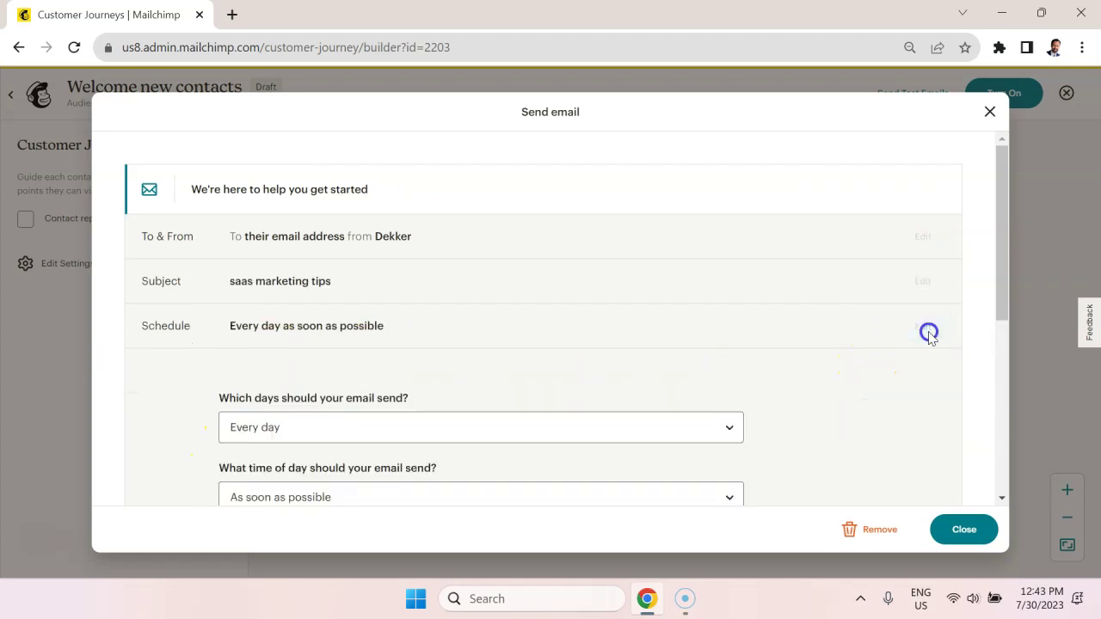
scroll(416, 419, "down", 1)
left_click(416, 419)
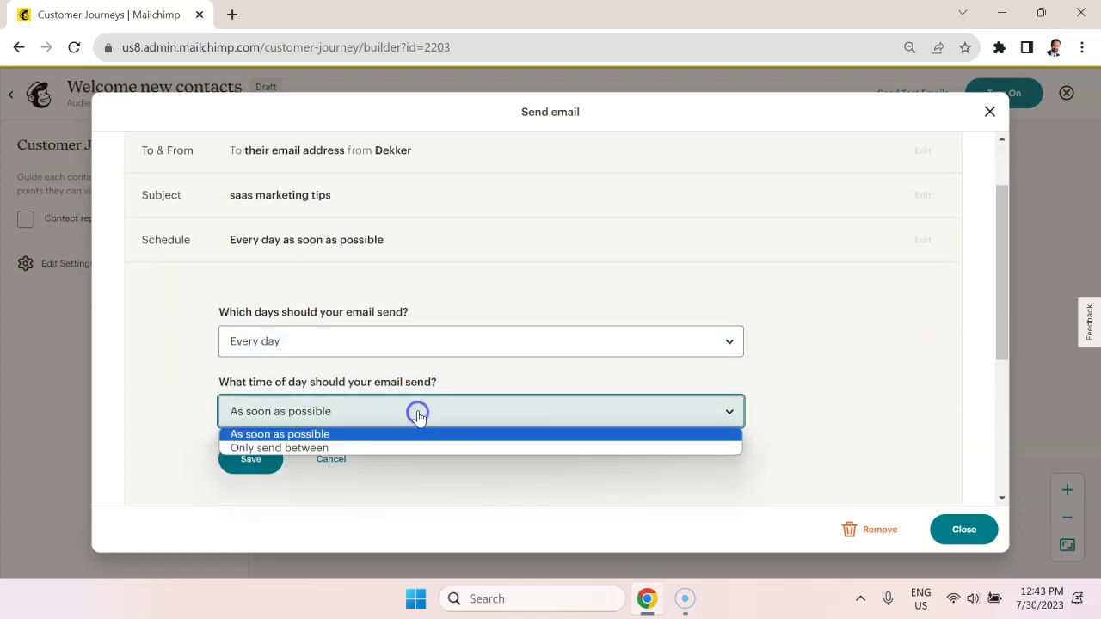
left_click(478, 341)
left_click(478, 341)
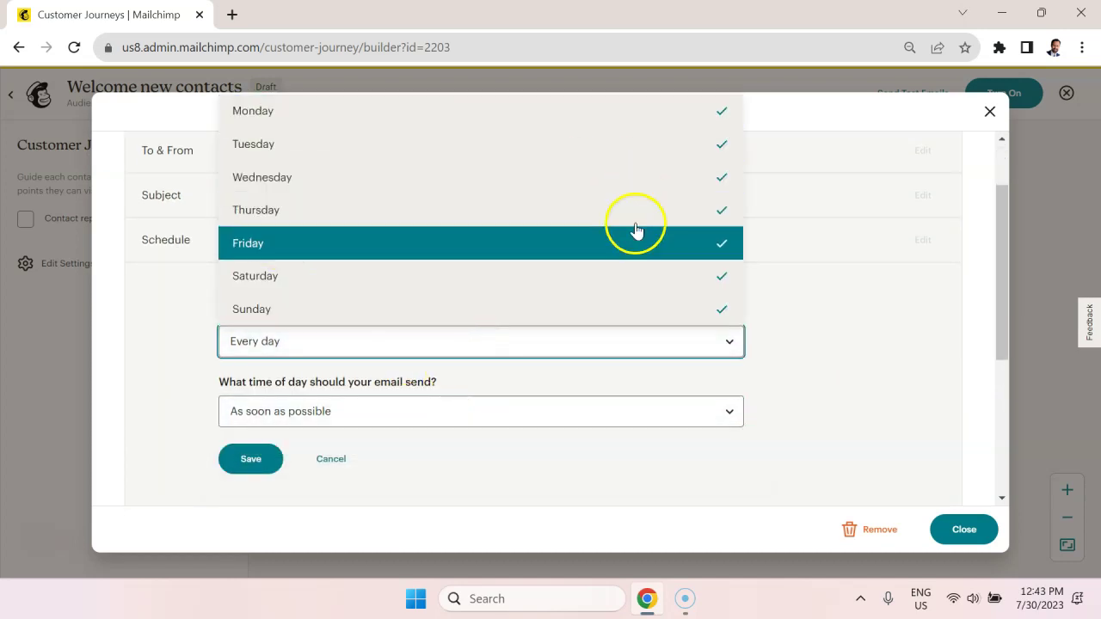
left_click(885, 354)
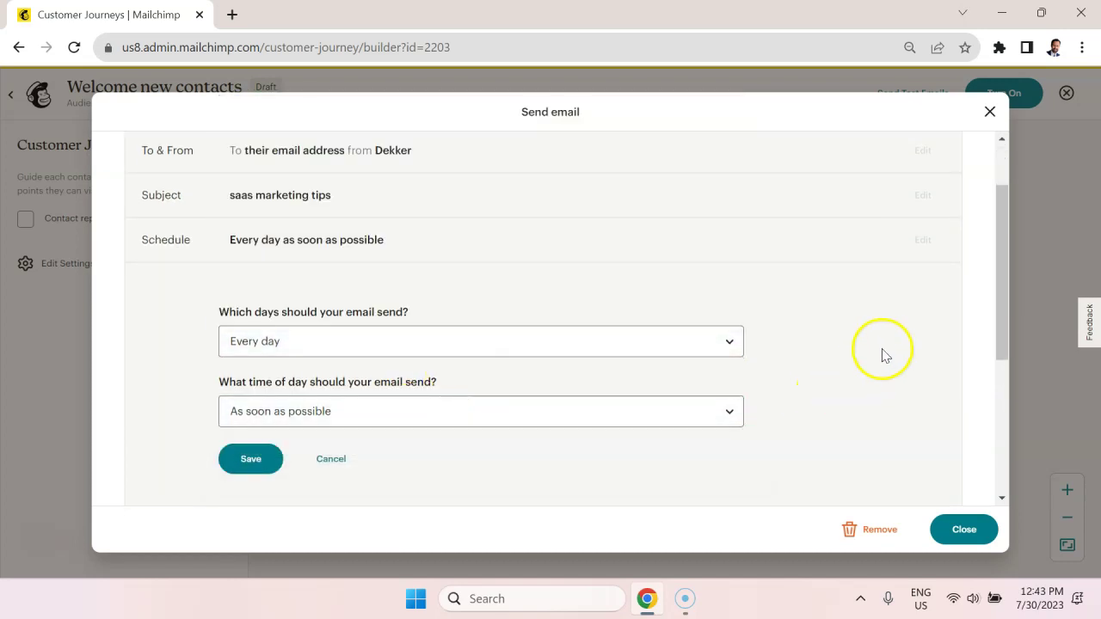
left_click(989, 112)
- Reopen the journey's email settings and start selecting a template for the email design
left_click(607, 329)
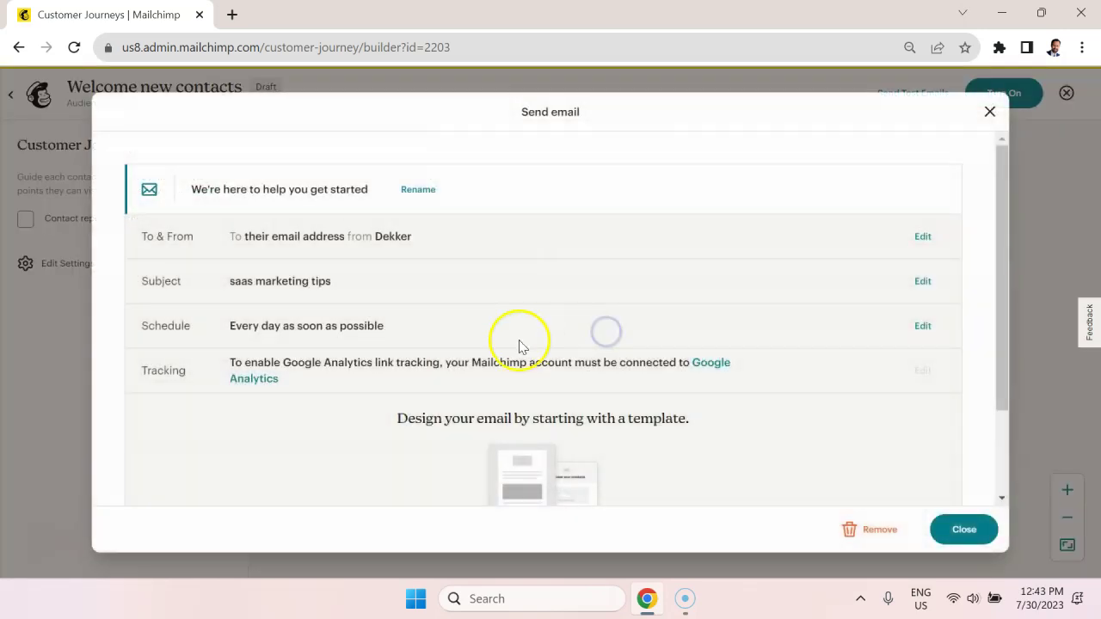
scroll(504, 355, "down", 1)
scroll(488, 352, "down", 1)
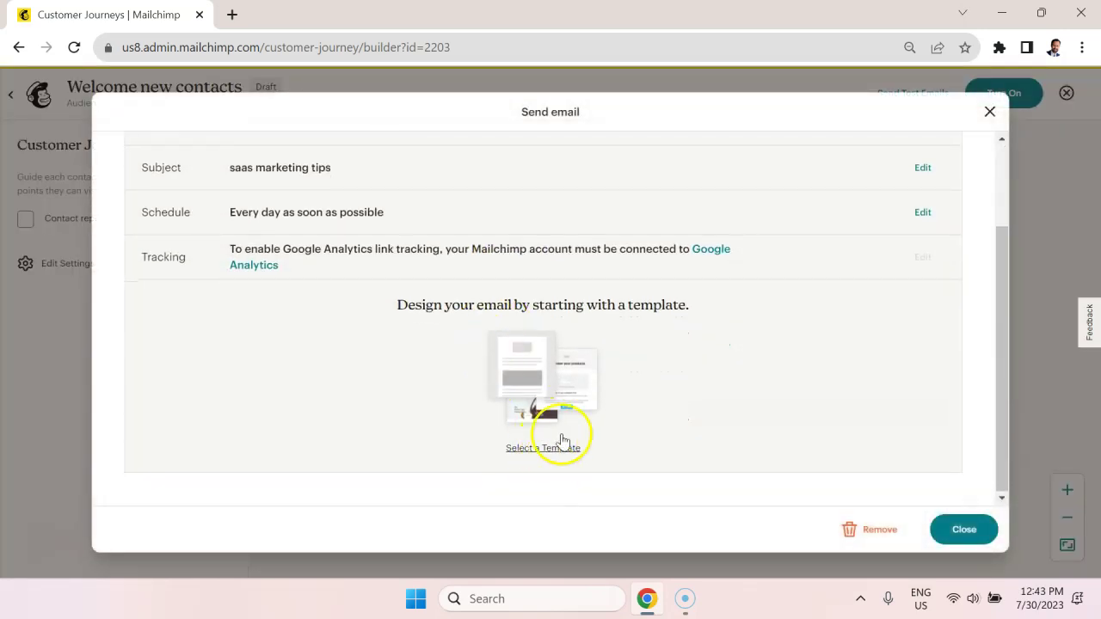
scroll(564, 430, "up", 1)
scroll(592, 413, "down", 1)
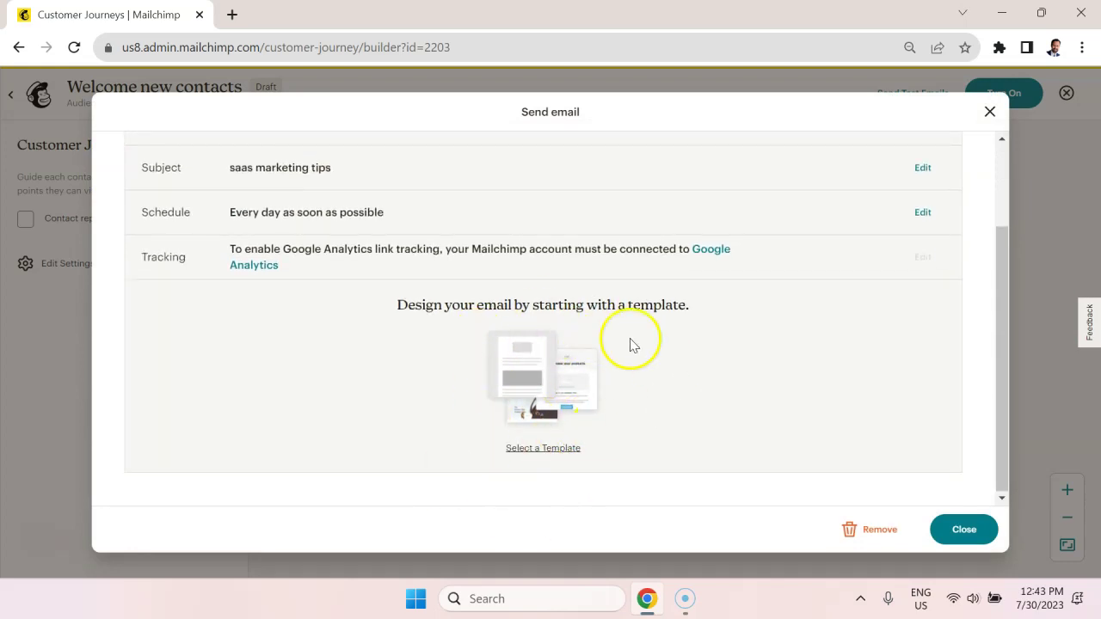
left_click(571, 449)
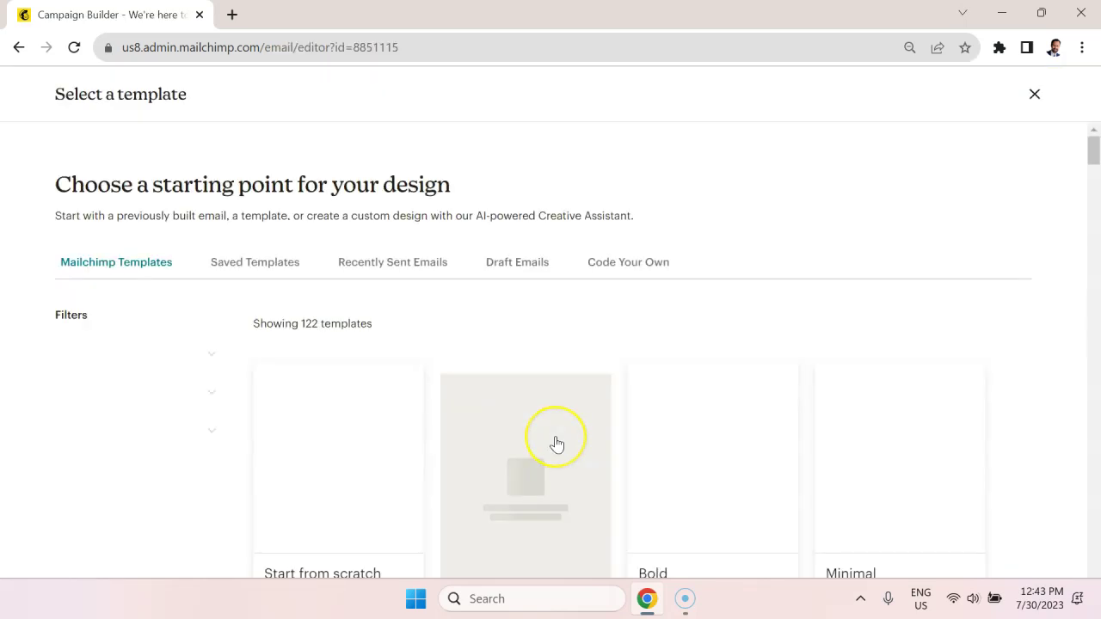
- Browse the Mailchimp template gallery to see which designs are available for the journey's email
scroll(534, 404, "down", 2)
scroll(227, 339, "down", 2)
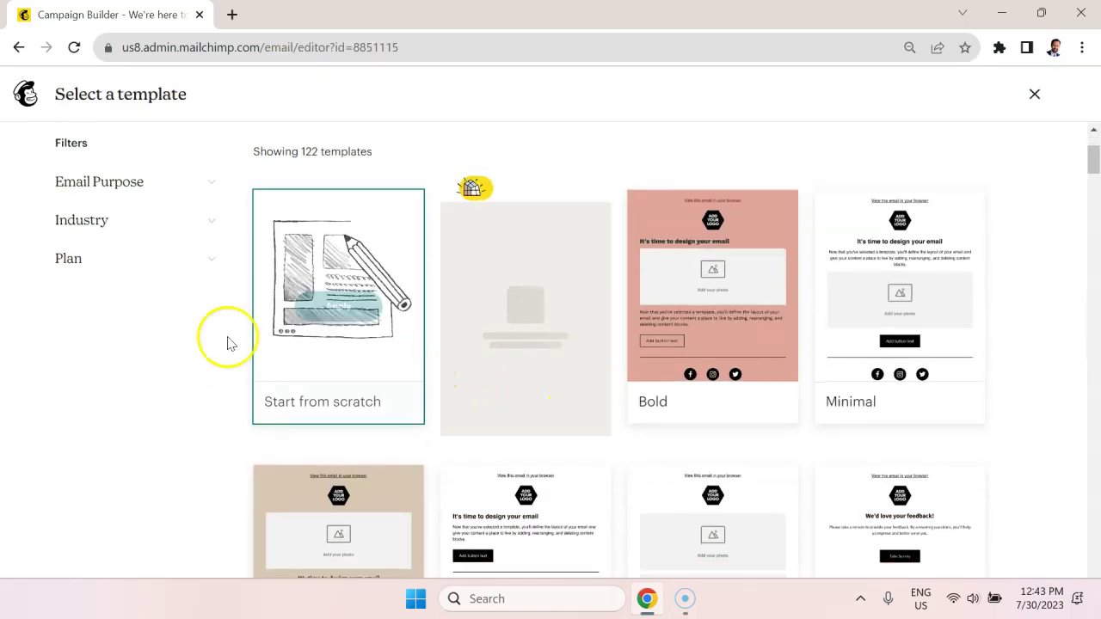
scroll(596, 418, "down", 4)
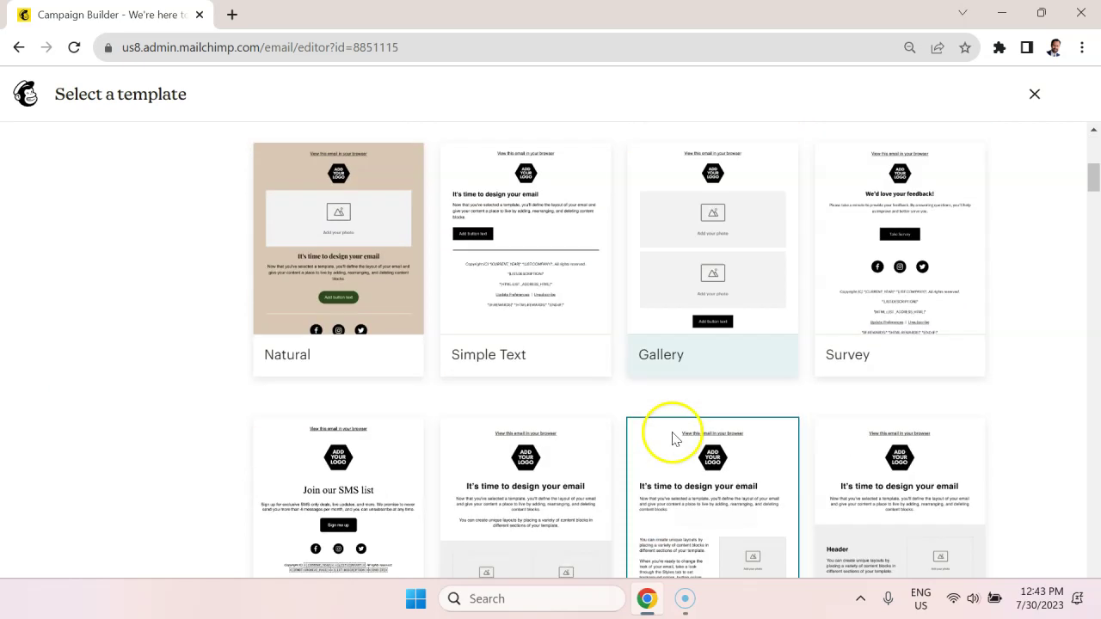
scroll(803, 339, "down", 5)
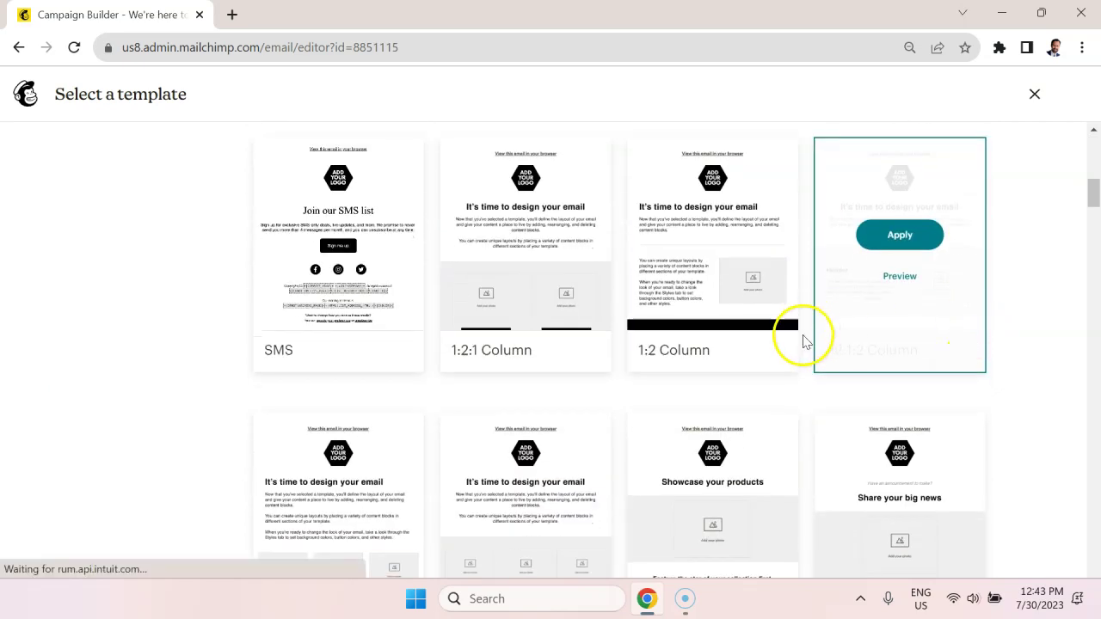
scroll(610, 413, "down", 3)
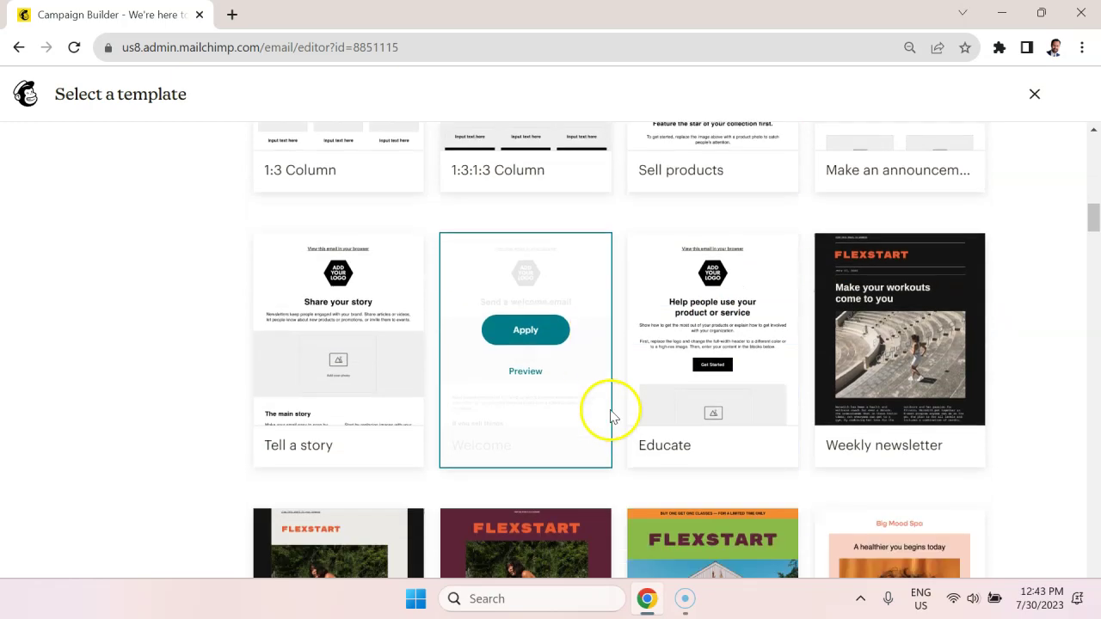
scroll(649, 365, "down", 2)
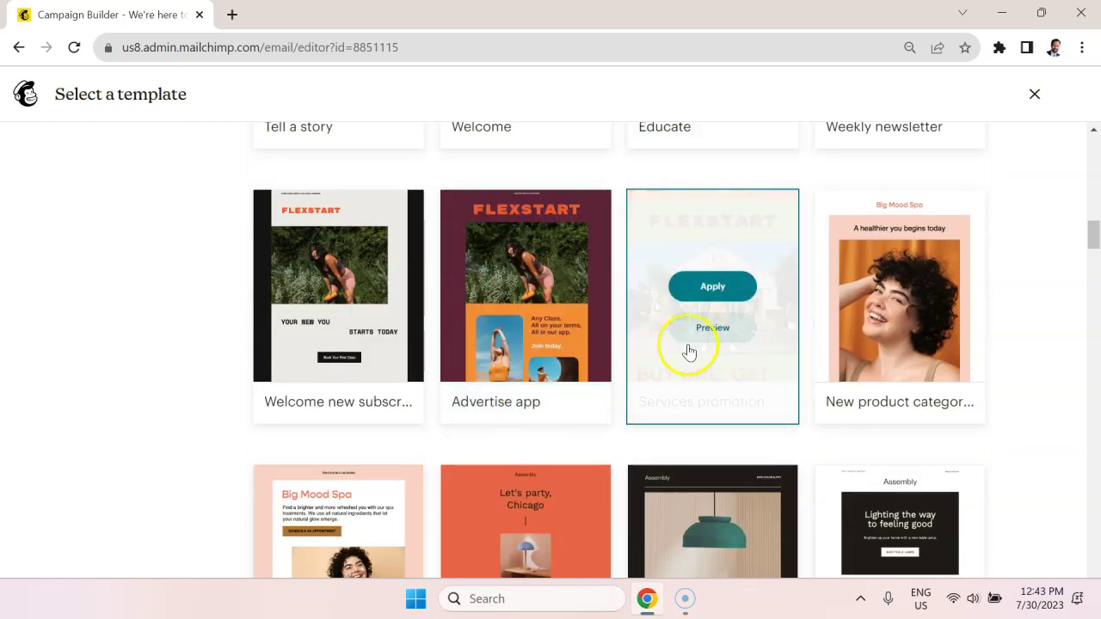
scroll(689, 396, "down", 3)
scroll(711, 422, "up", 15)
scroll(704, 405, "up", 2)
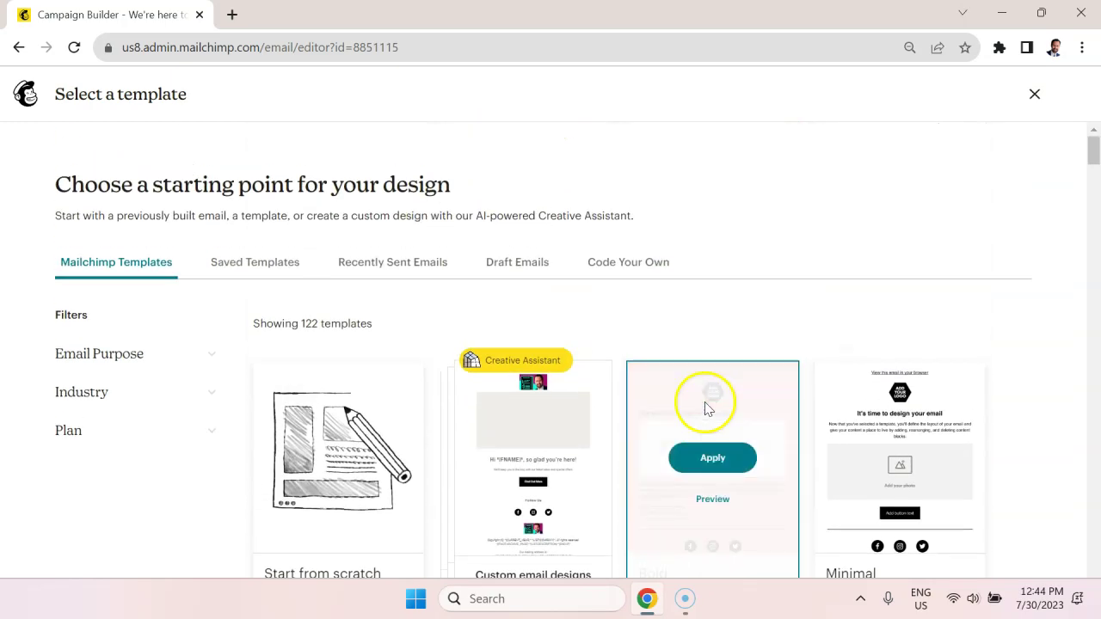
- Look through the recently sent emails and the saved templates as possible starting points for the design
left_click(419, 269)
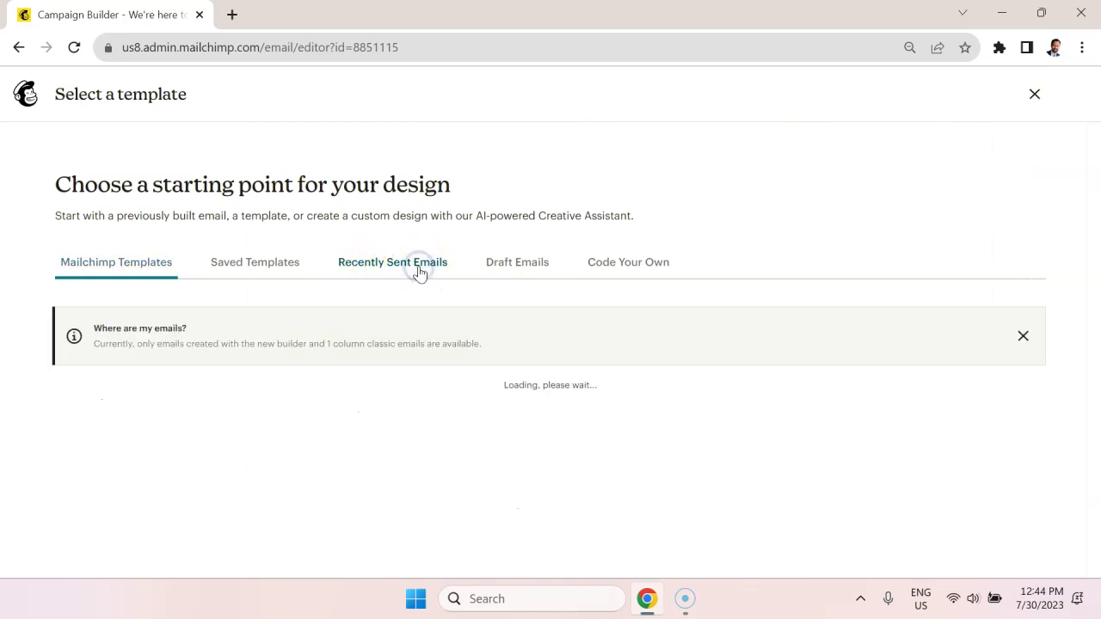
scroll(602, 375, "down", 1)
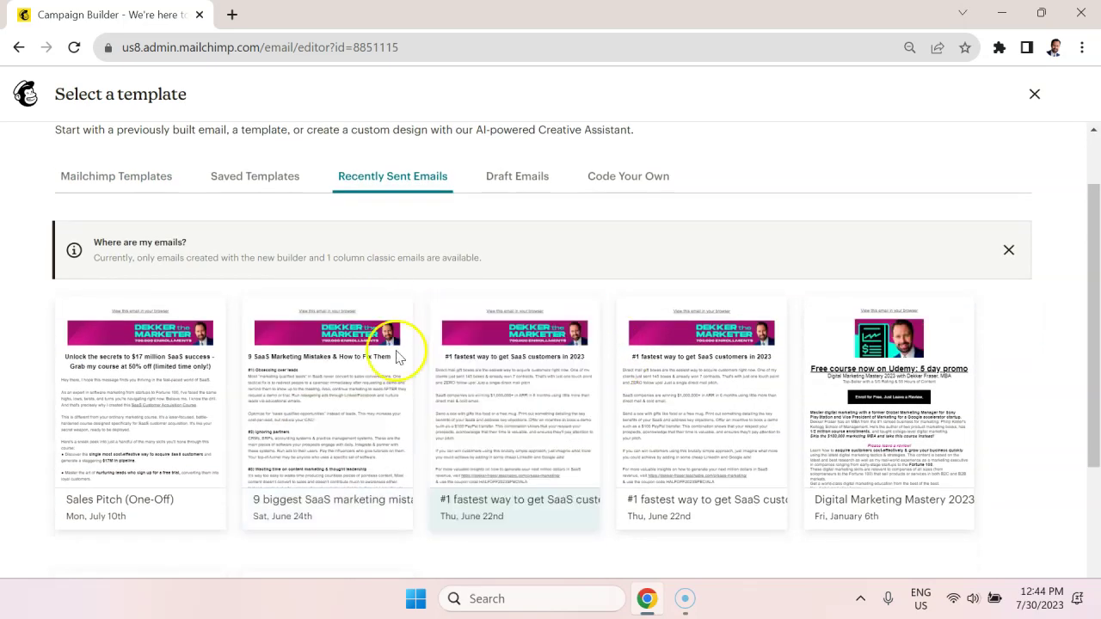
scroll(249, 396, "down", 1)
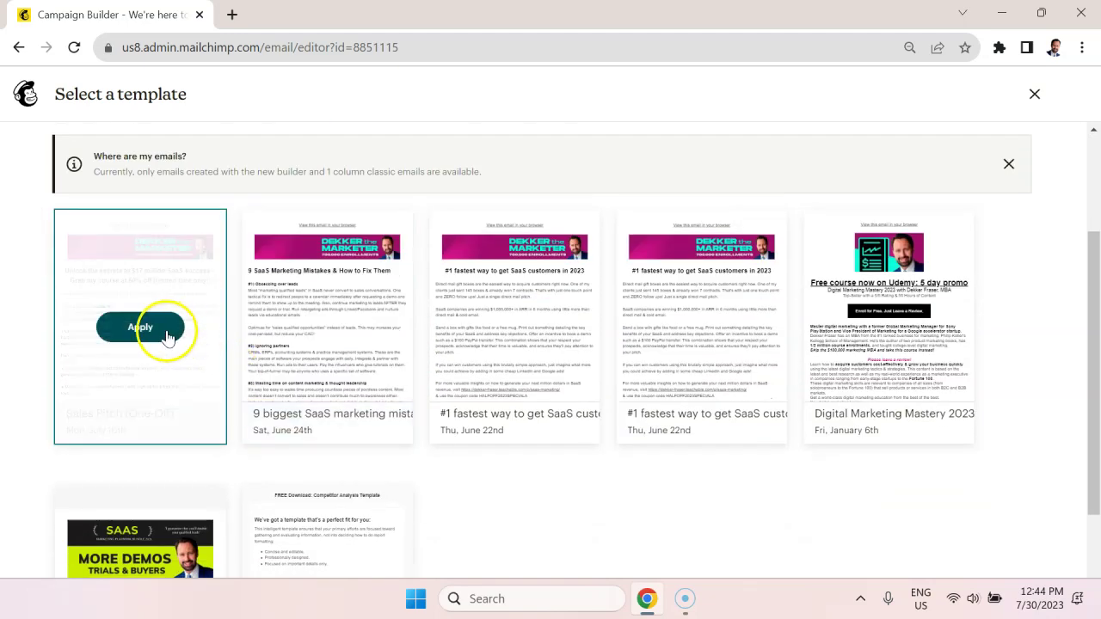
scroll(322, 358, "up", 3)
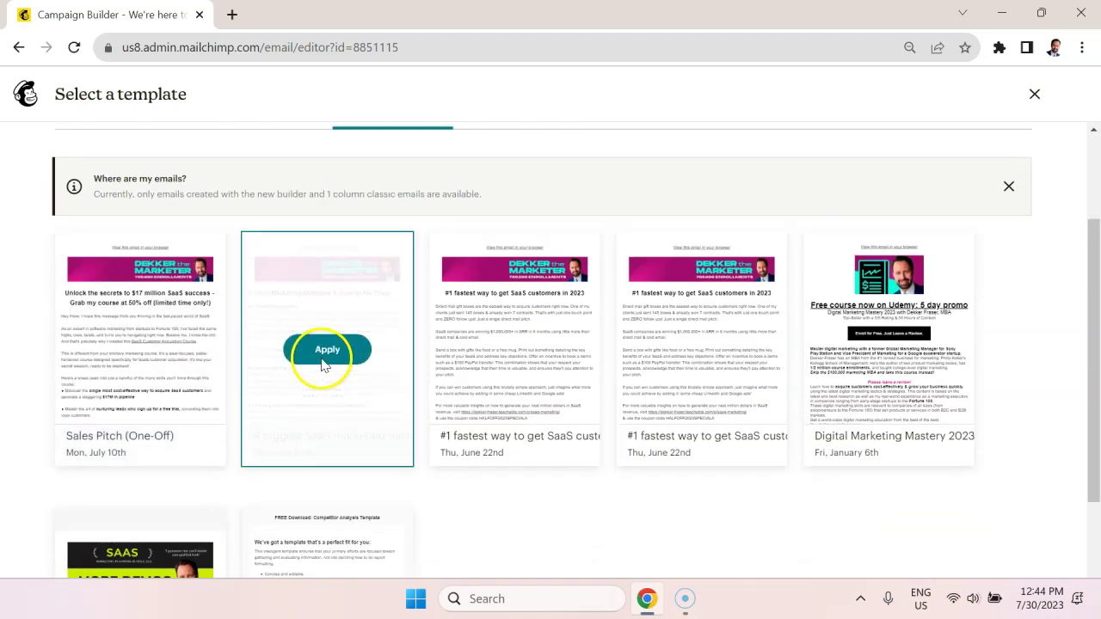
left_click(274, 266)
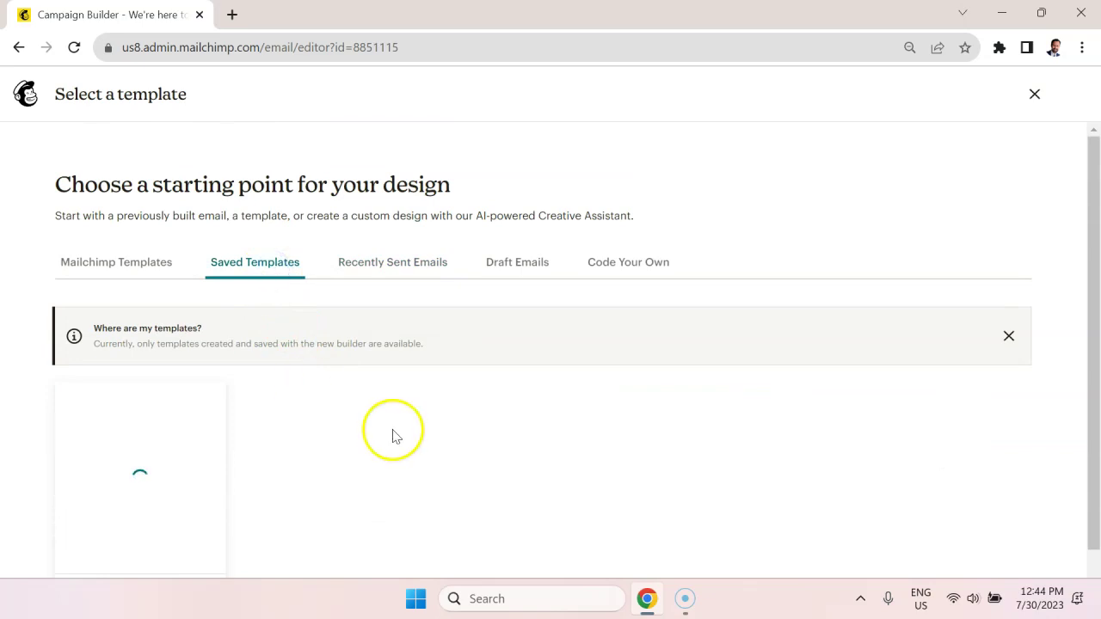
scroll(248, 387, "down", 1)
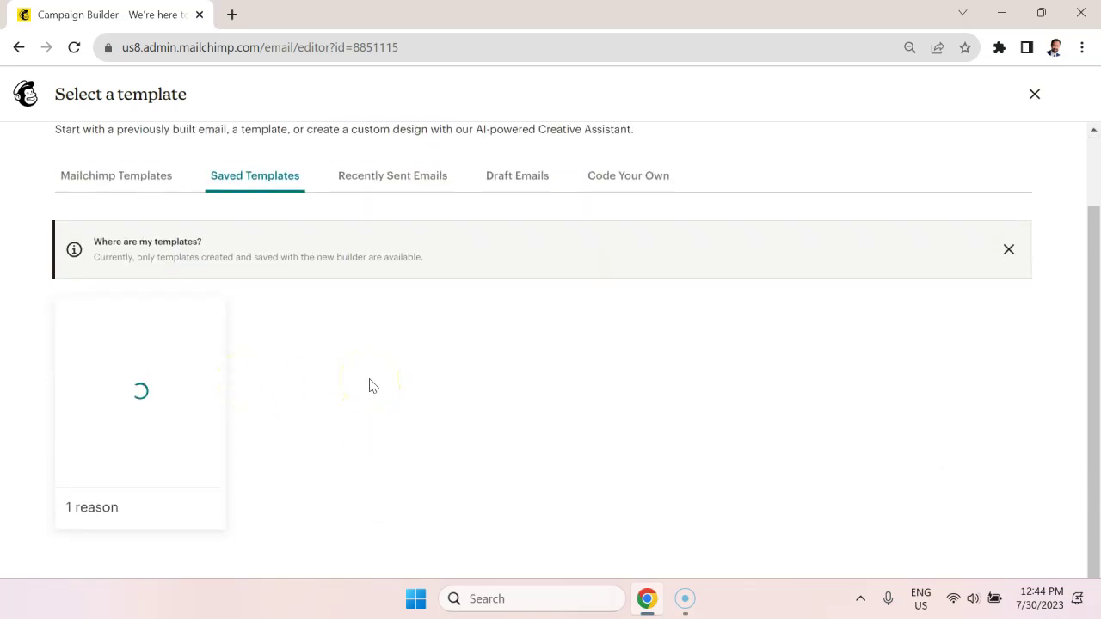
- Apply the recently sent email "Sales Pitch (One-Off)" as the design for the journey's email
left_click(381, 179)
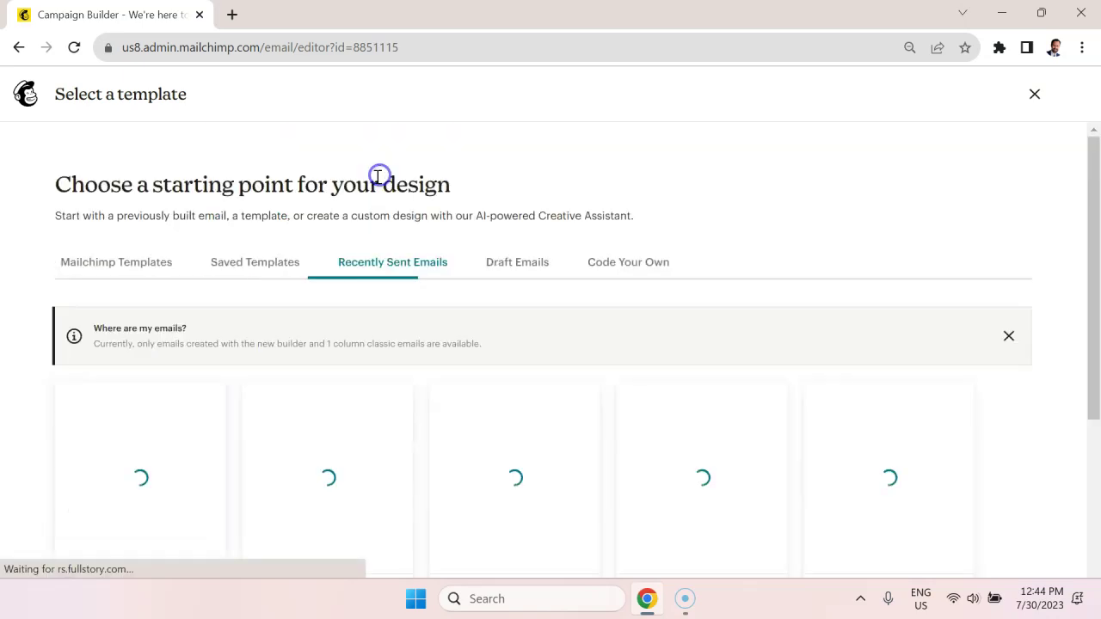
scroll(161, 434, "down", 1)
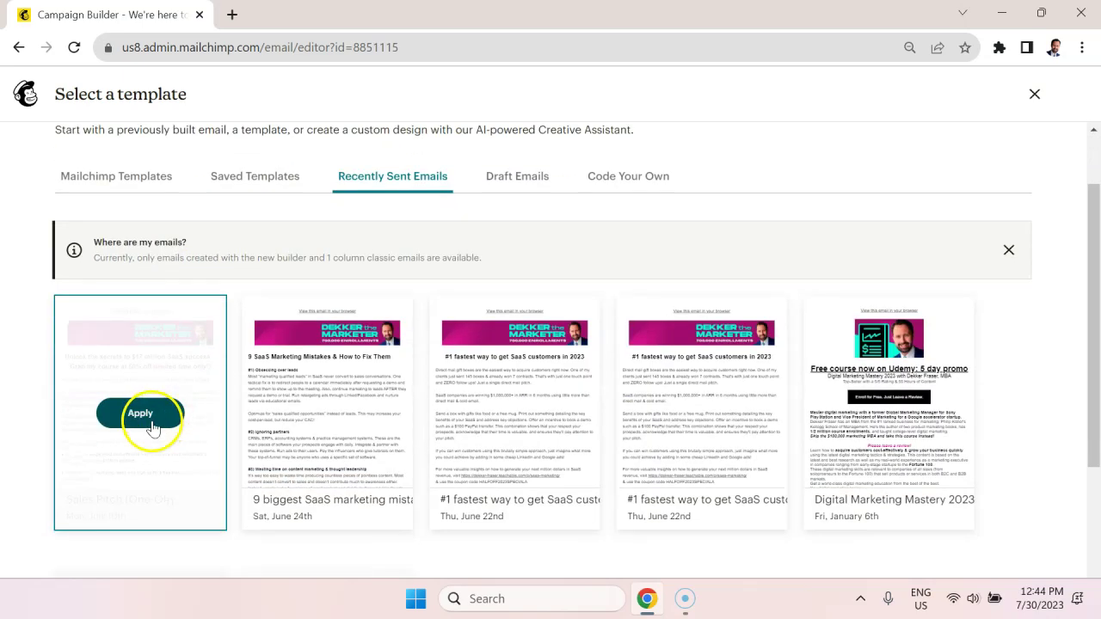
left_click(142, 414)
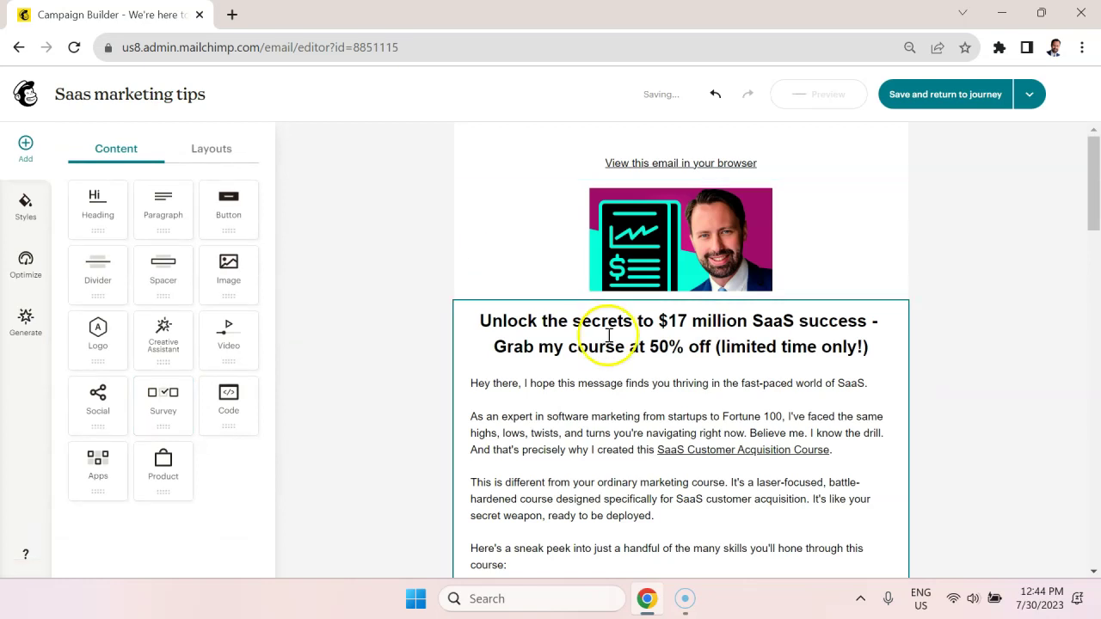
- Replace the email heading's text between the initial "U" and "off (limited time only!)" with "zzxcxzczxcxz"
left_click(613, 353)
left_click_drag(684, 347, 514, 323)
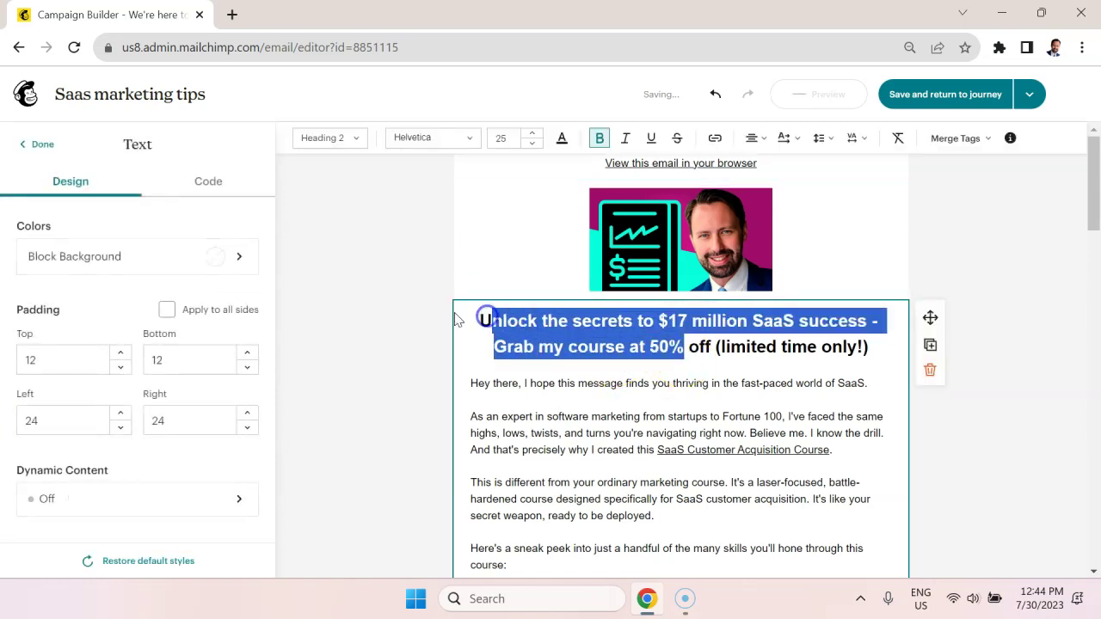
type("zxcxzczxcxz")
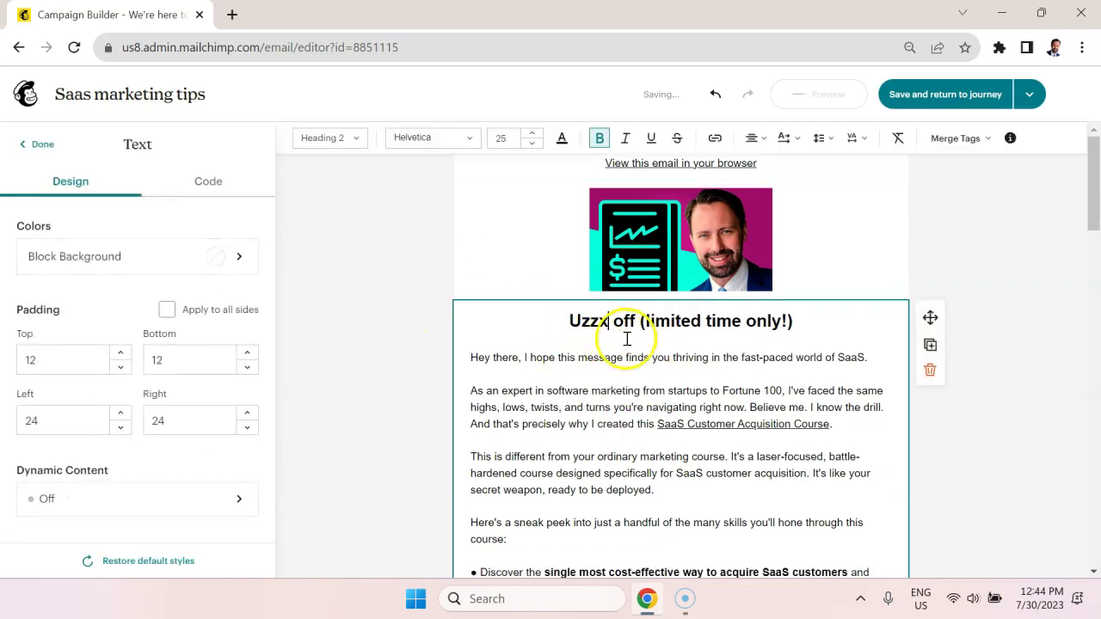
left_click_drag(837, 325, 545, 328)
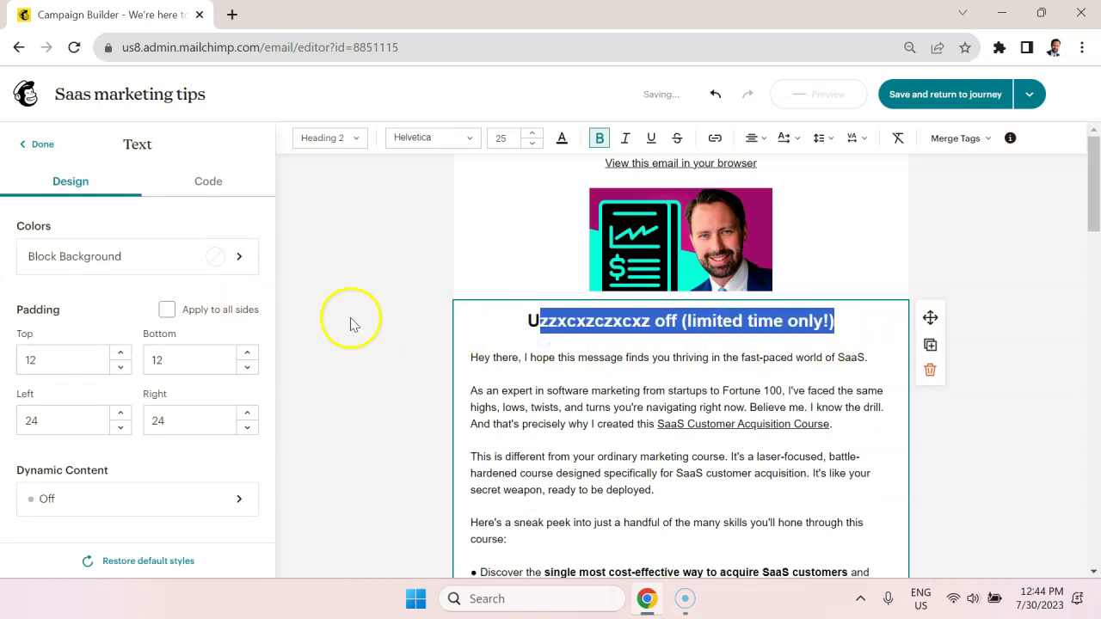
left_click(607, 417)
- Examine the link options for the words "acquire SaaS" in the first bullet, then close them without adding a link
scroll(598, 387, "down", 1)
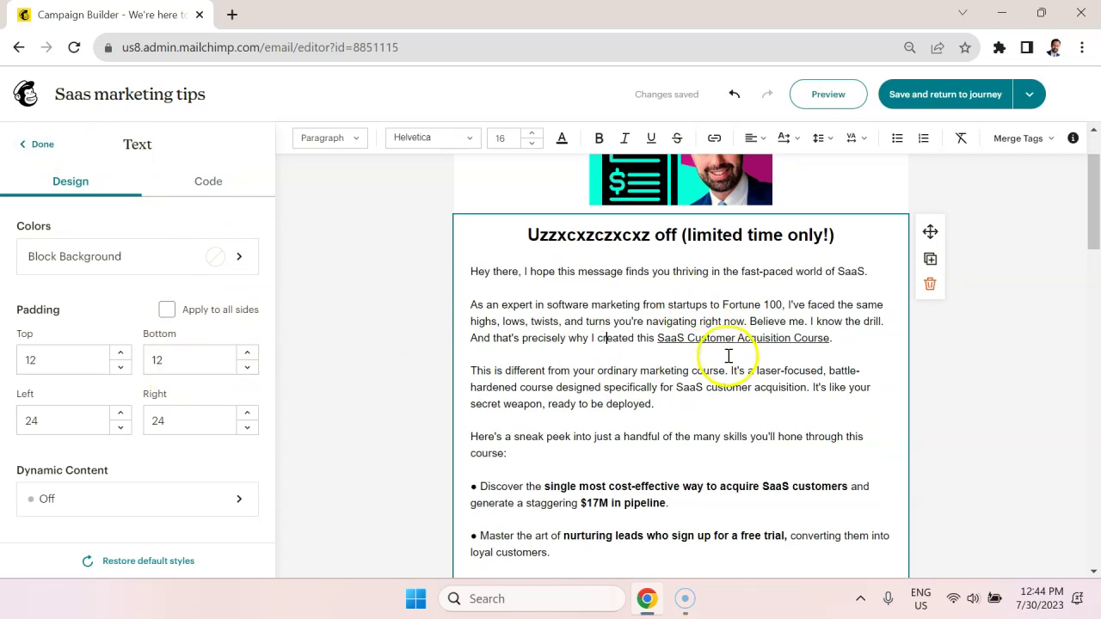
scroll(729, 355, "down", 2)
left_click_drag(782, 315, 719, 315)
scroll(718, 315, "up", 1)
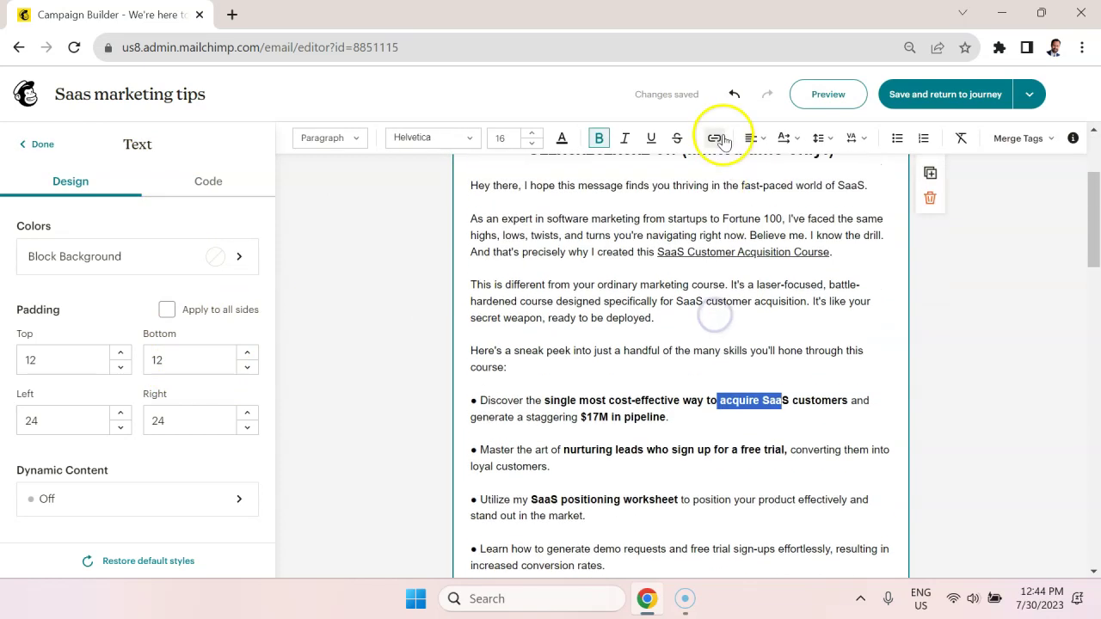
left_click(723, 140)
left_click(886, 167)
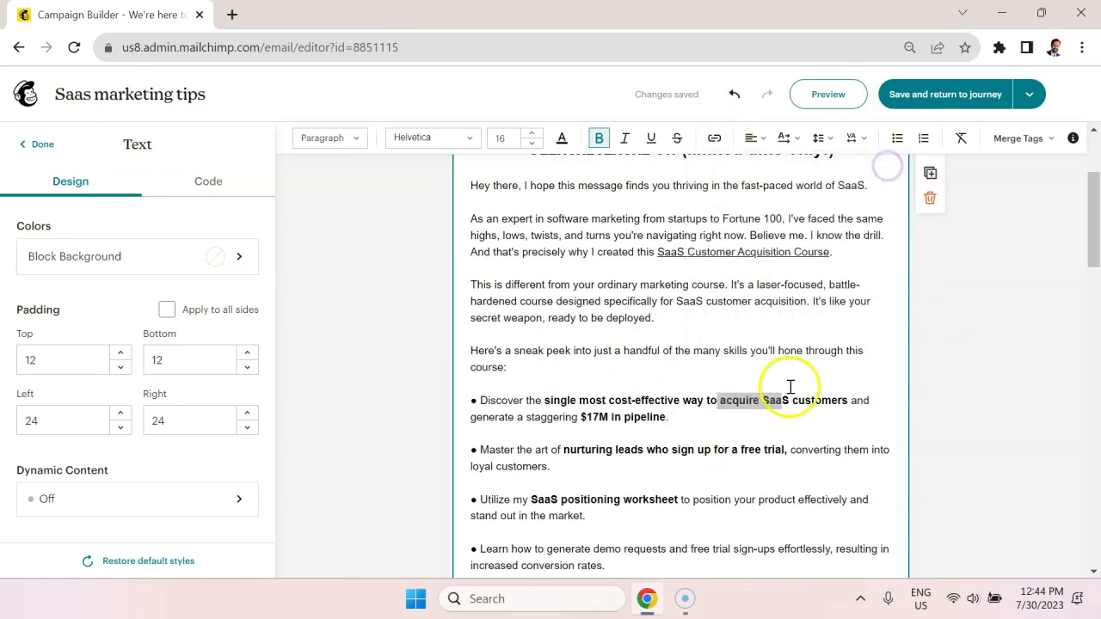
left_click(765, 364)
- Try to move the "SaaS Marketing Videos" button block from below the body text to a higher place in the email
scroll(739, 310, "up", 1)
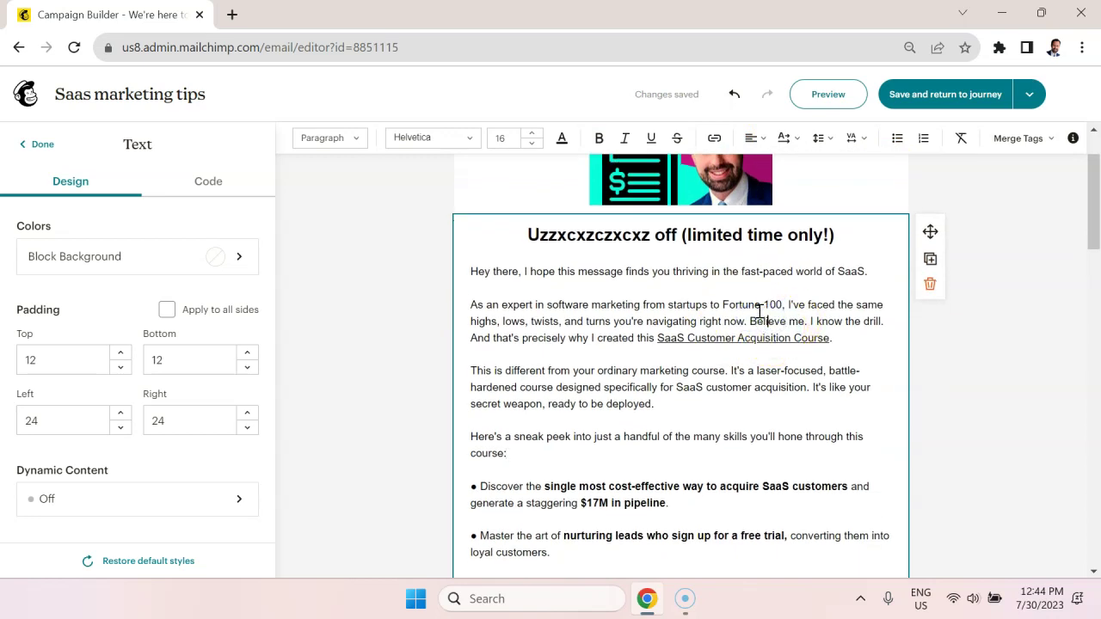
scroll(680, 335, "up", 1)
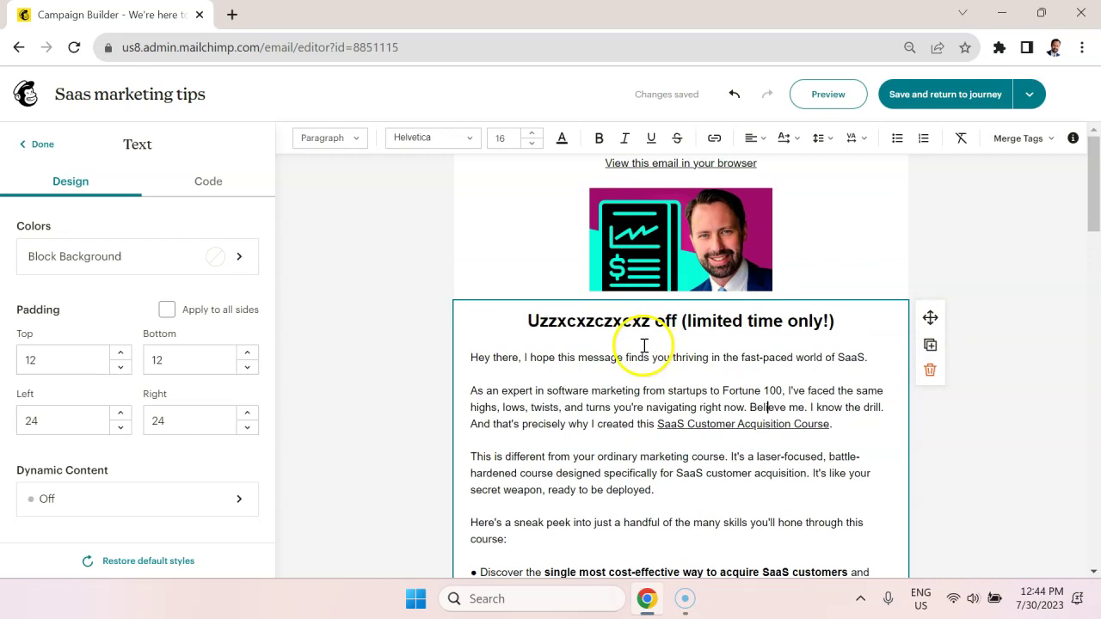
scroll(583, 346, "down", 20)
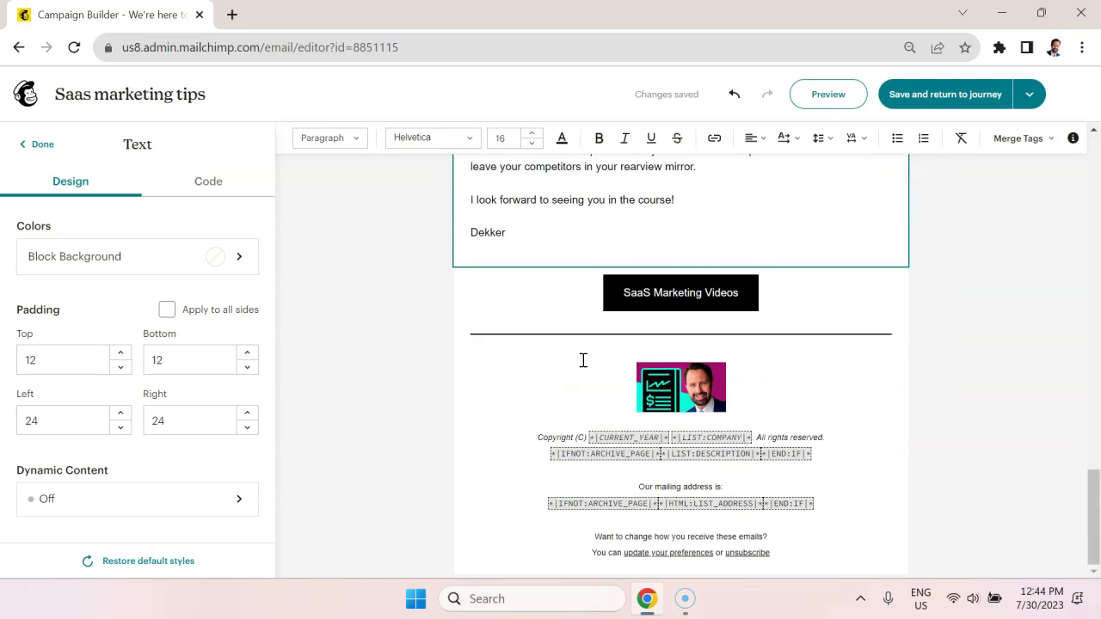
scroll(713, 292, "up", 2)
left_click(792, 469)
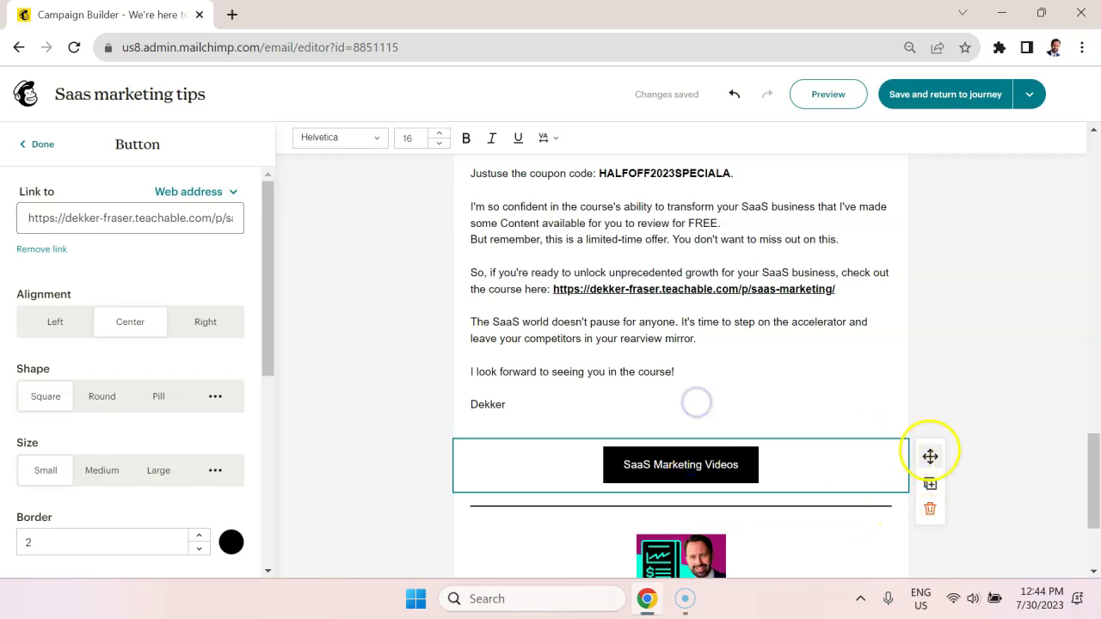
left_click_drag(930, 456, 745, 344)
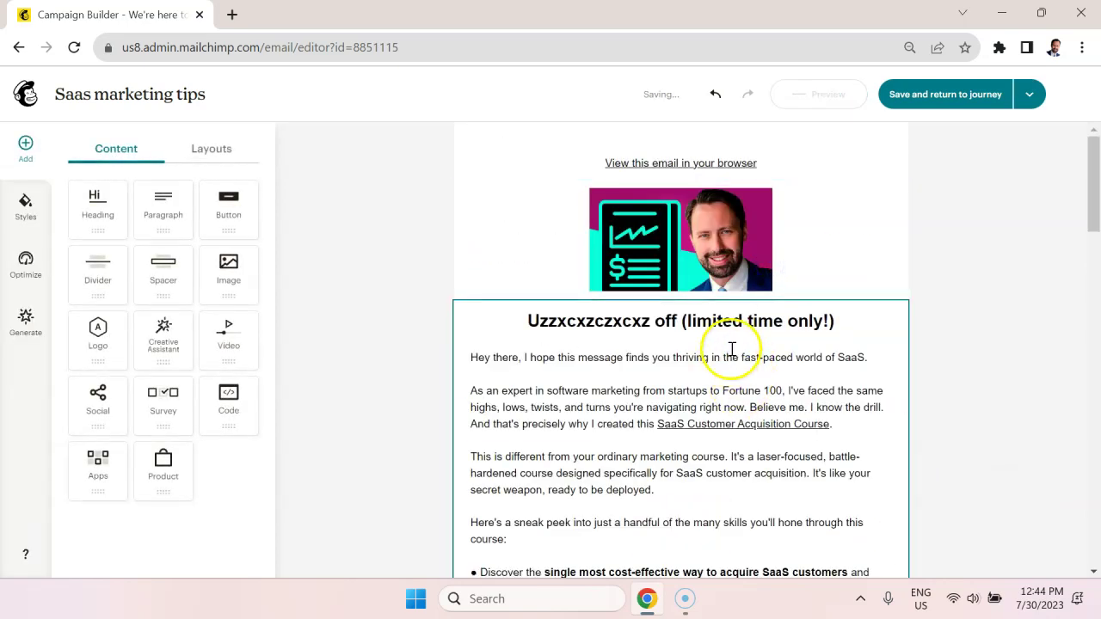
- Delete the "SaaS Marketing Videos" button block below the email's body text
left_click(762, 381)
scroll(658, 344, "down", 15)
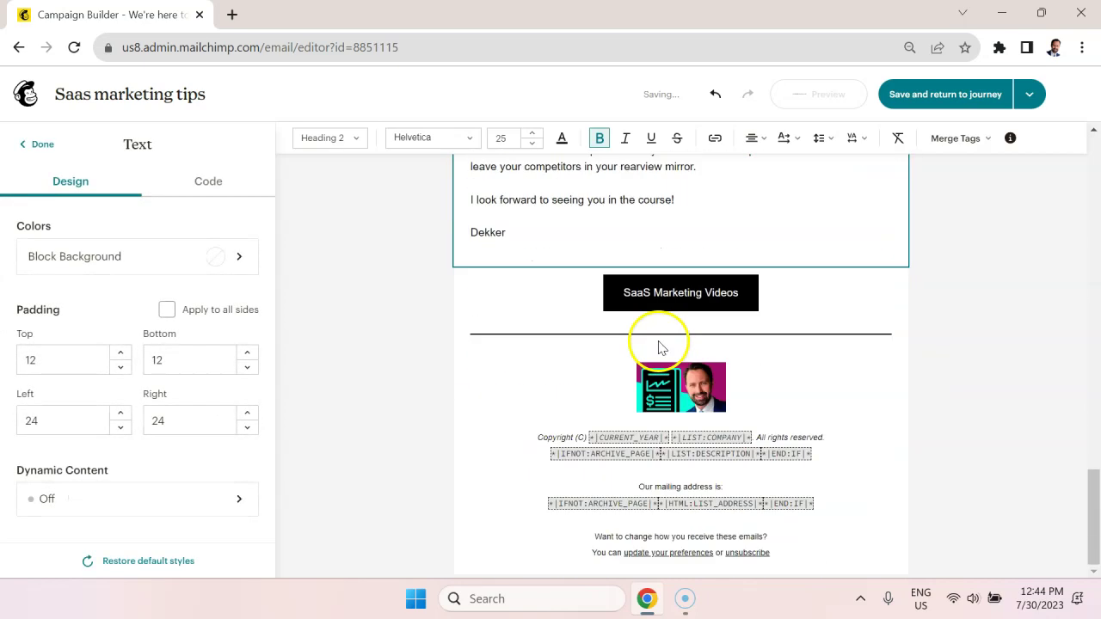
left_click(714, 292)
left_click(932, 341)
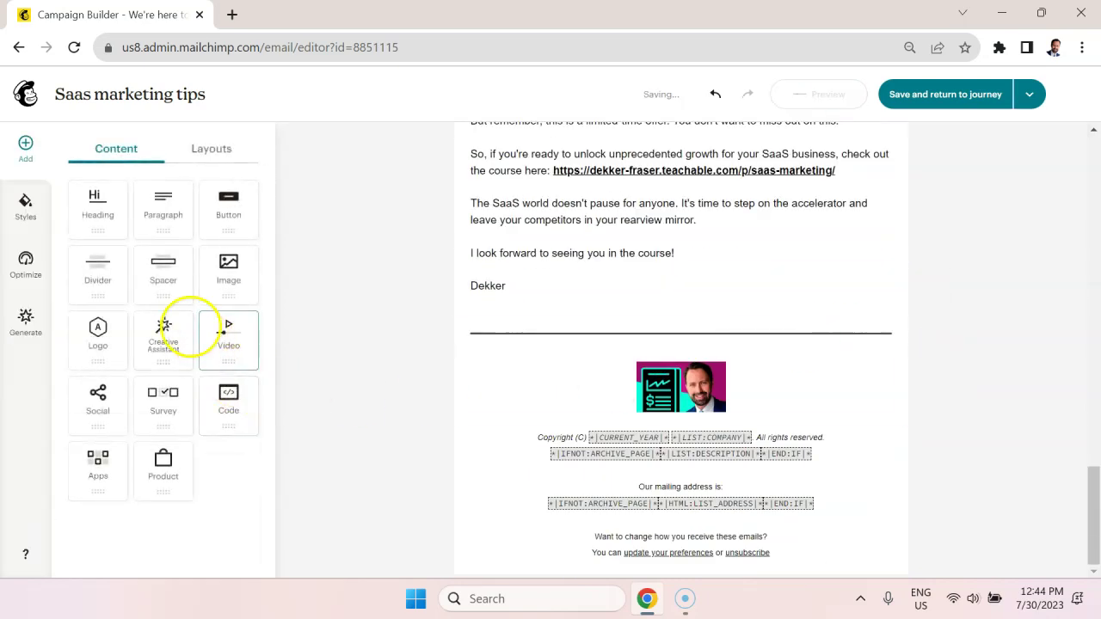
- Add an empty image block between the body text and the divider line, then finish editing the block
left_click_drag(254, 260, 535, 322)
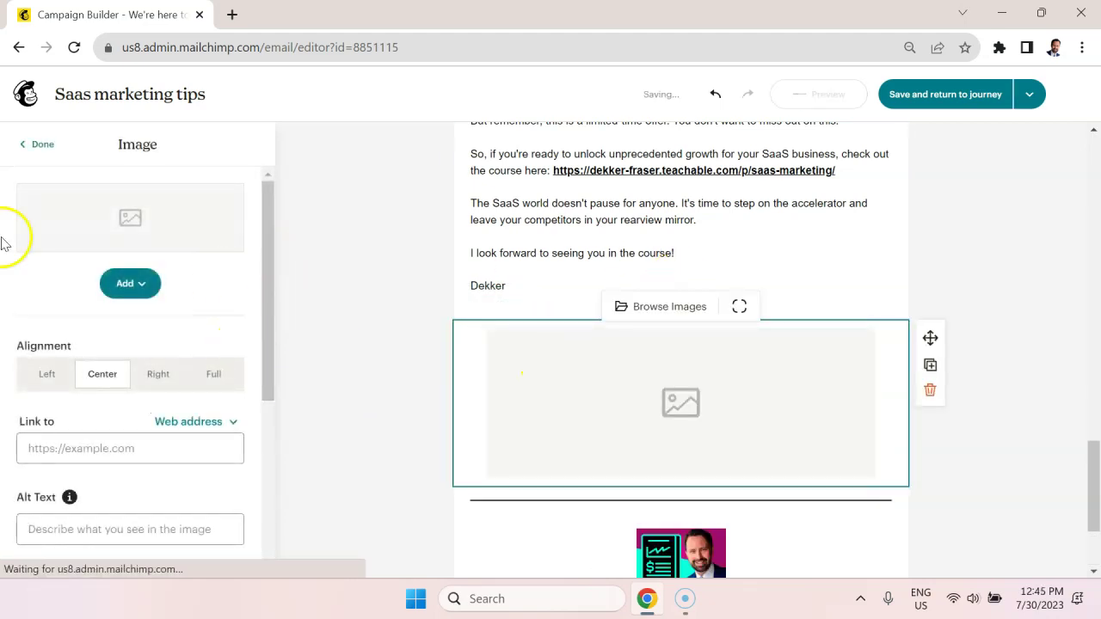
scroll(543, 359, "up", 5)
scroll(605, 362, "up", 8)
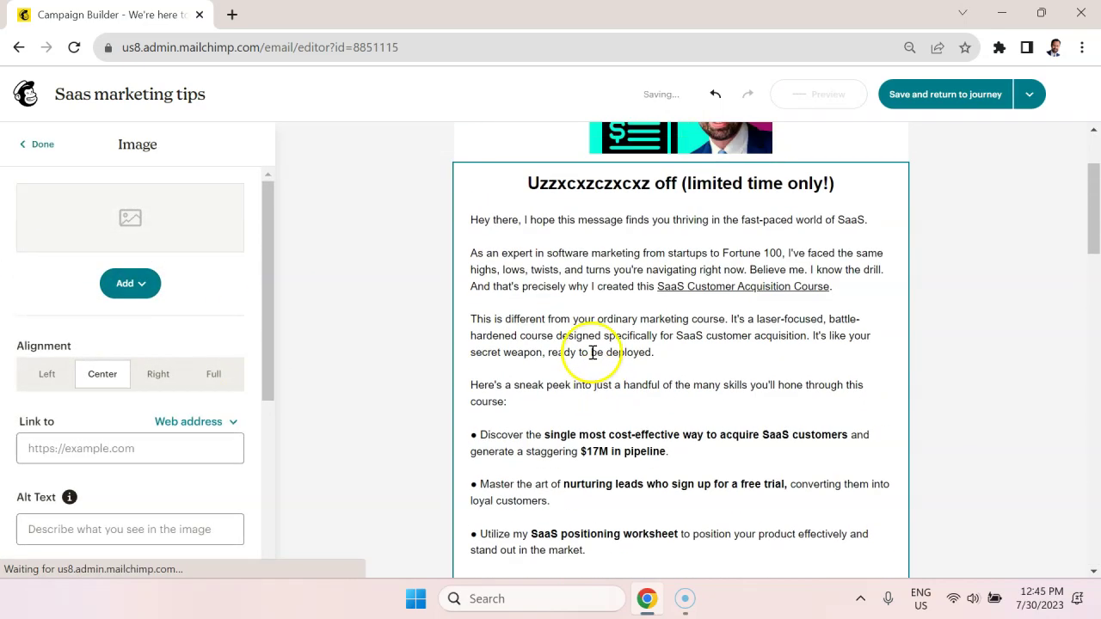
left_click(37, 144)
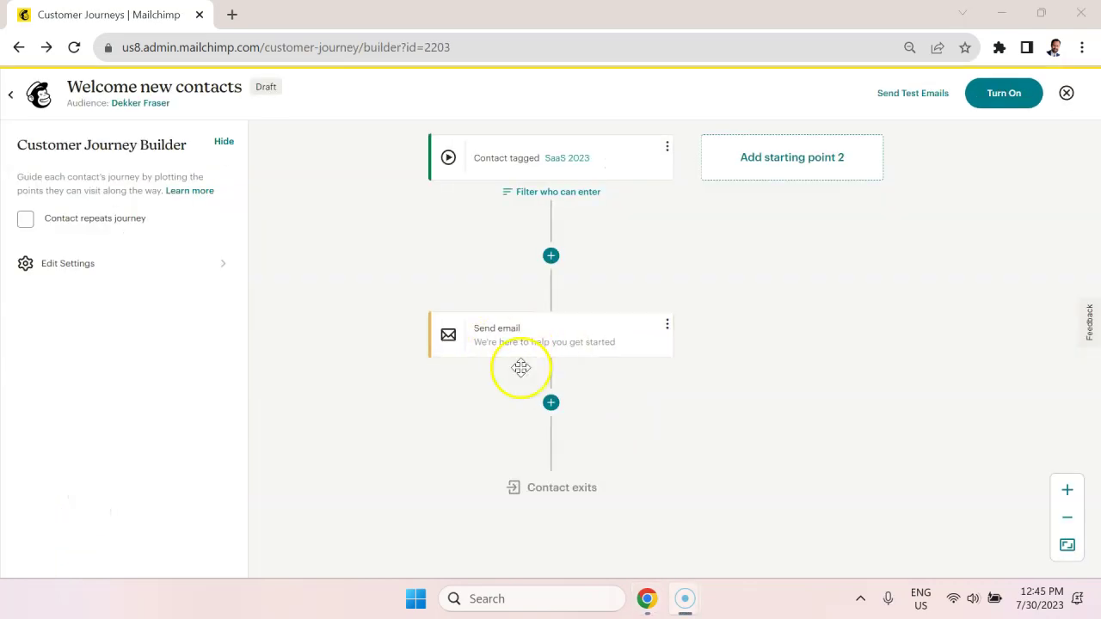
- Add a time delay of 3 days as the journey point after the "We're here to help you get started" email
left_click(550, 403)
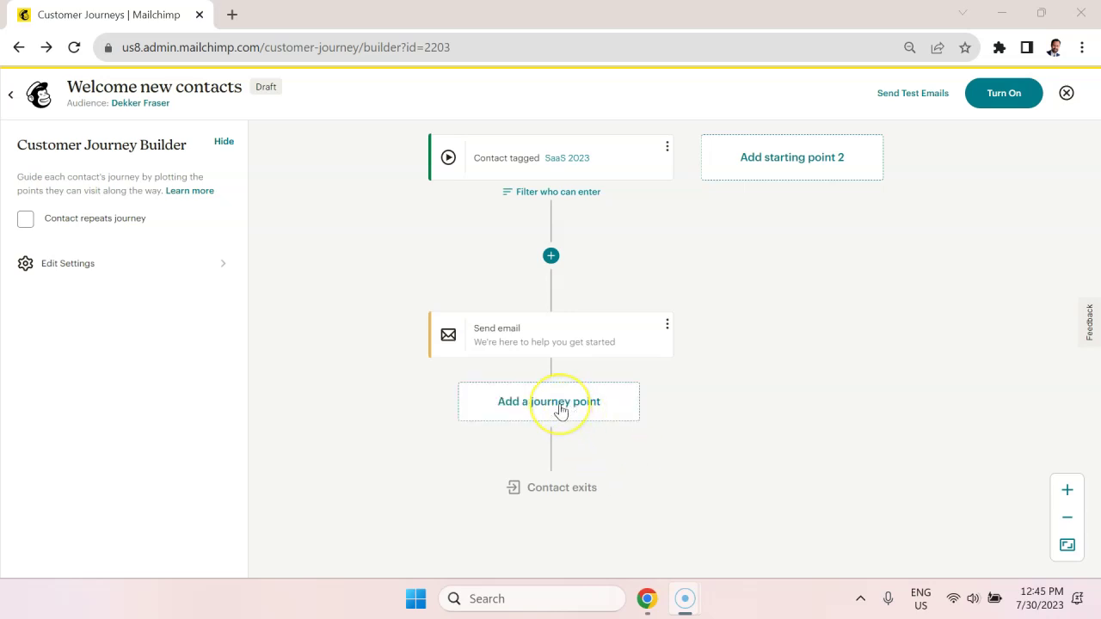
left_click(560, 412)
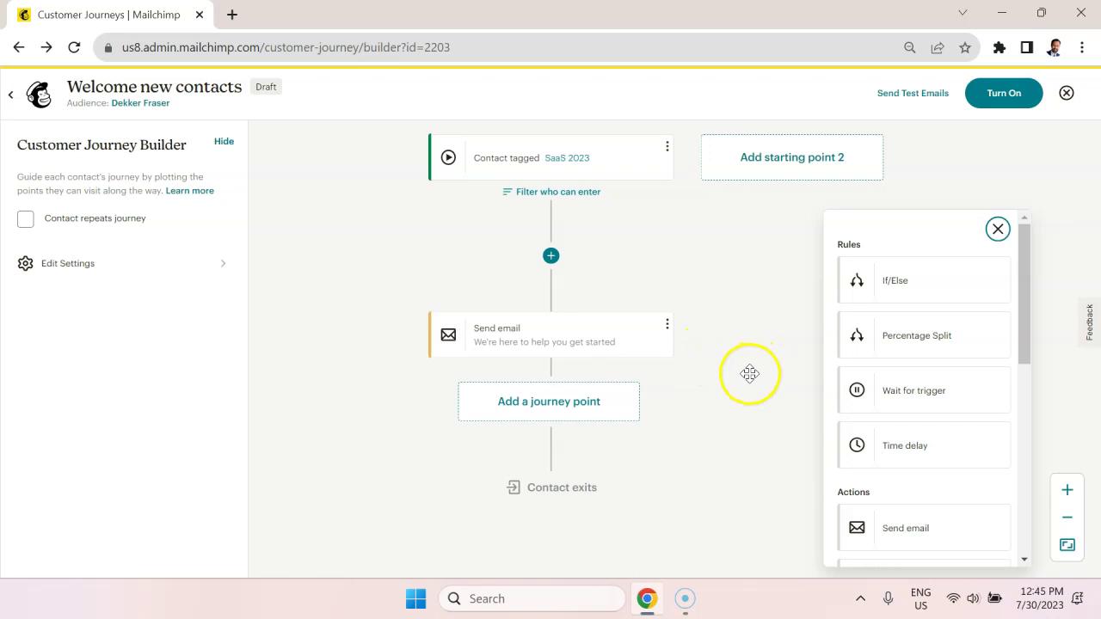
scroll(938, 430, "down", 1)
left_click(924, 367)
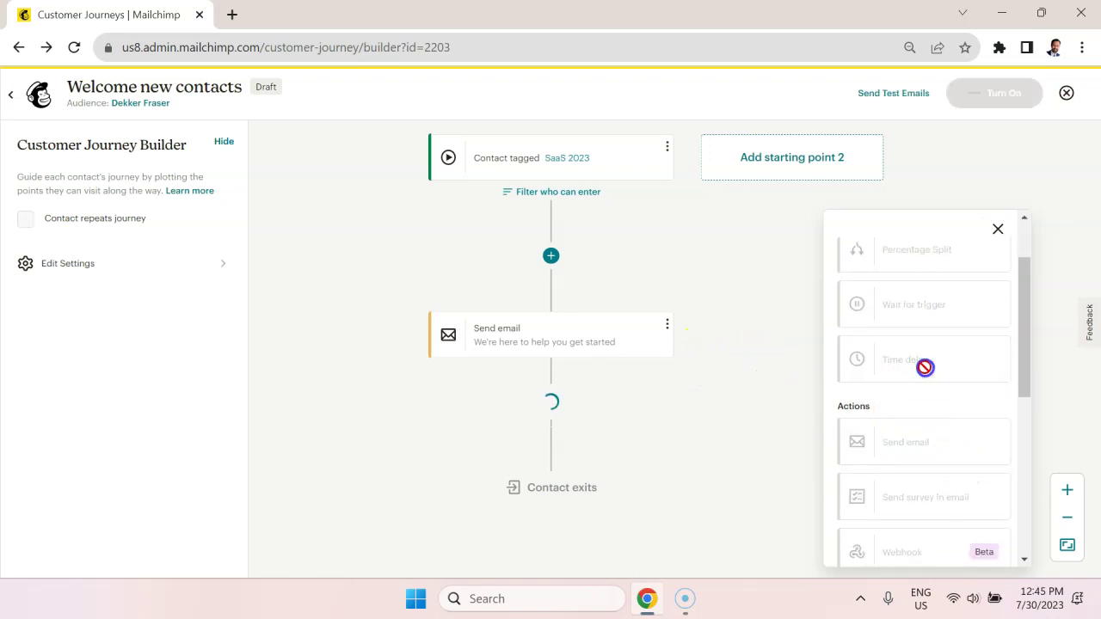
left_click(505, 332)
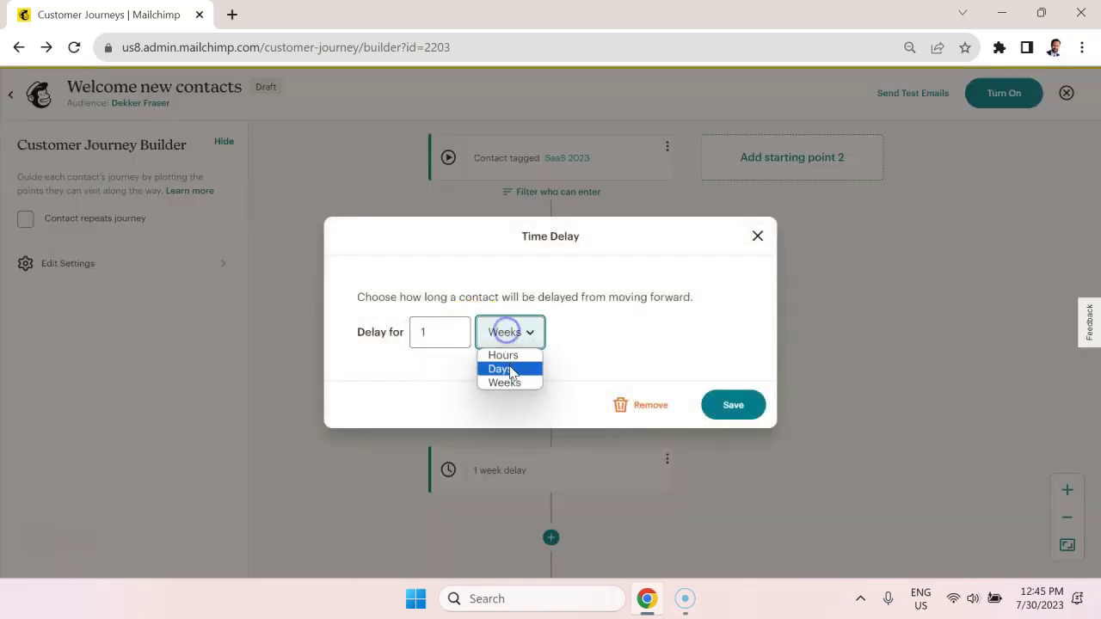
left_click(509, 368)
left_click(416, 332)
key("BackSpace")
type("3")
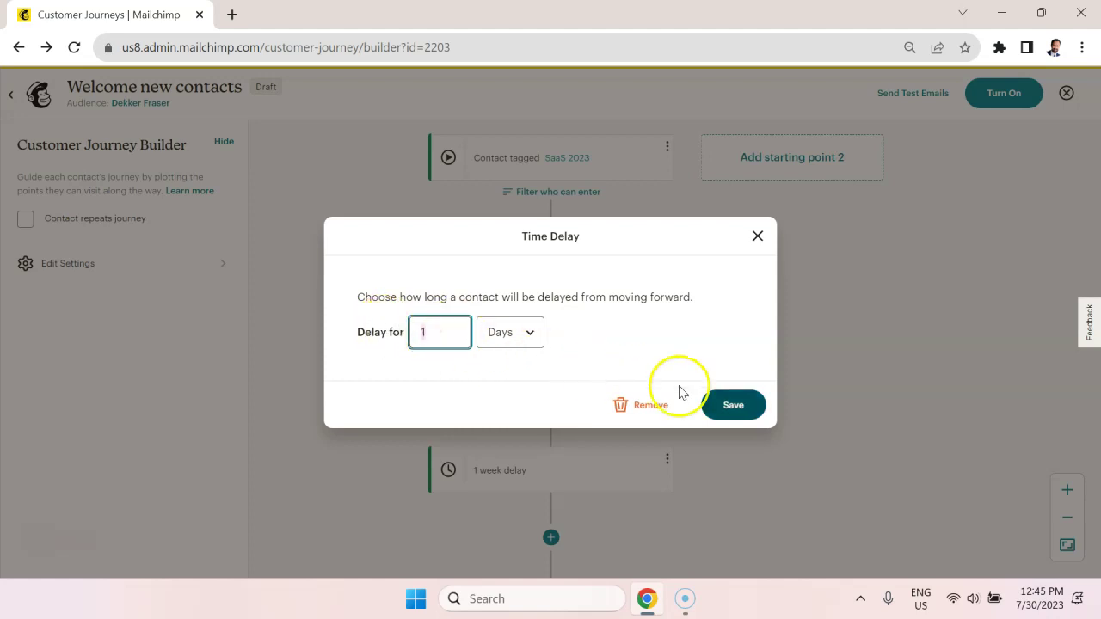
left_click(733, 404)
- Add a Send email action after the 3 day delay, then close its settings without selecting a template
scroll(519, 424, "down", 1)
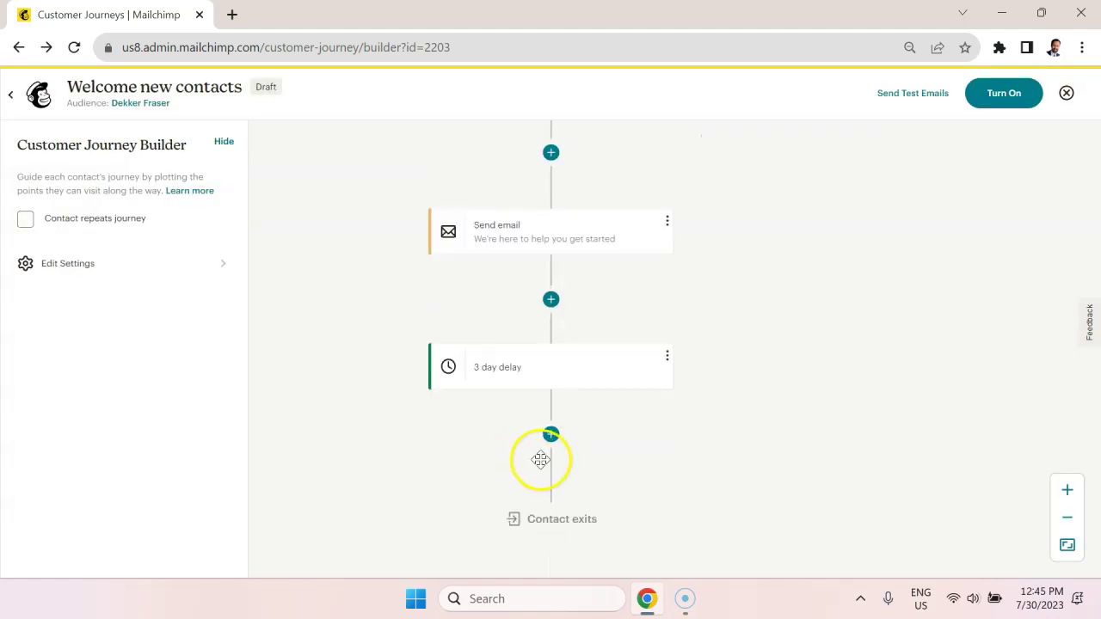
left_click(551, 437)
scroll(926, 314, "down", 4)
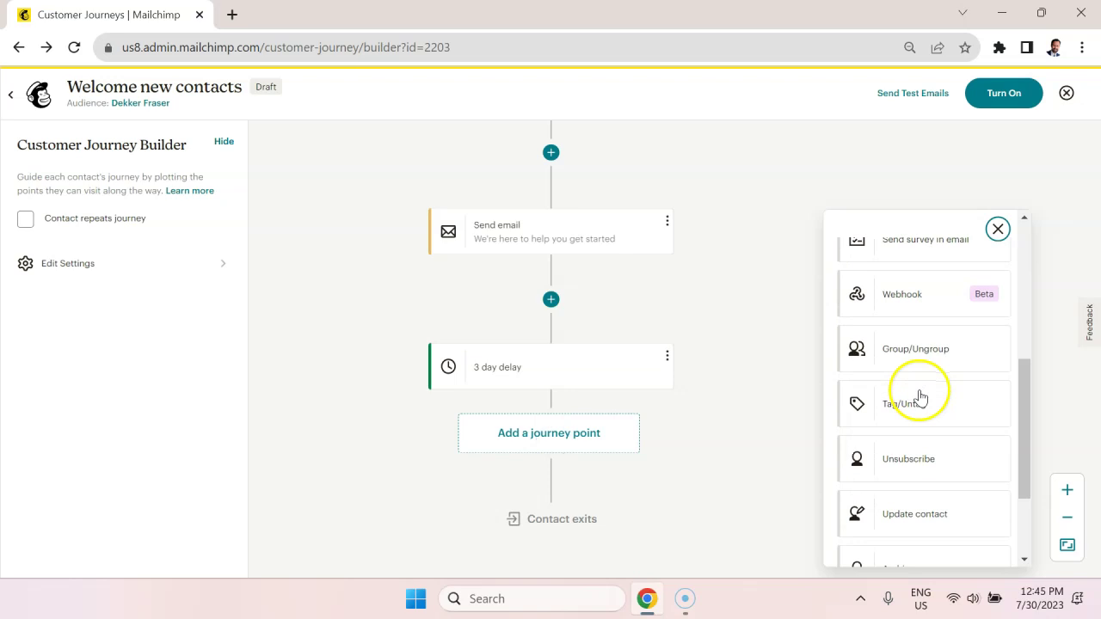
scroll(917, 393, "up", 2)
left_click(910, 363)
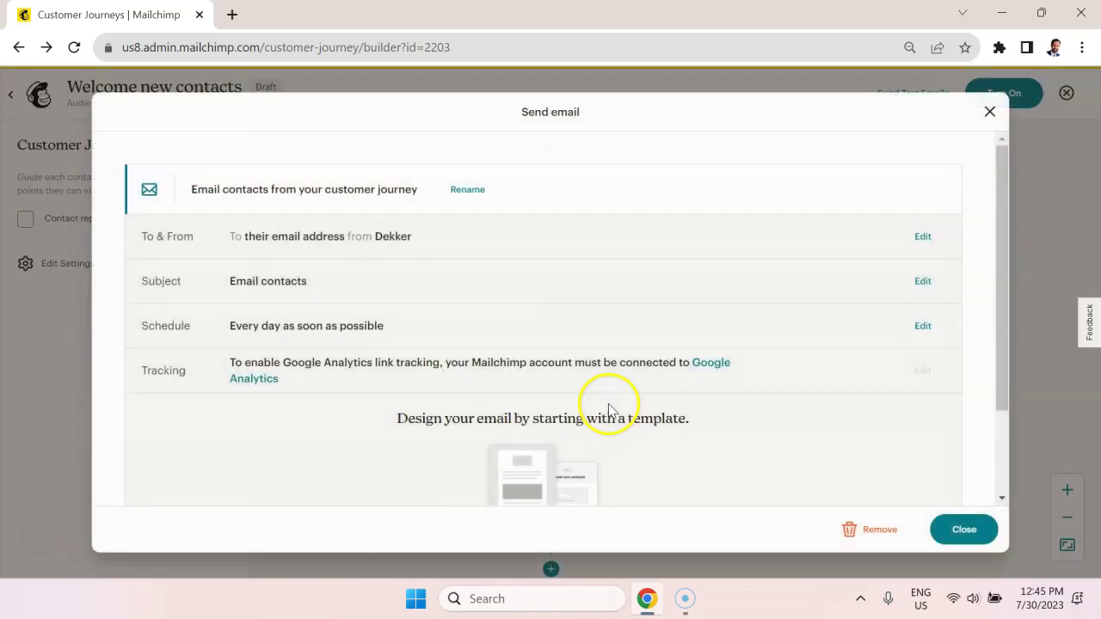
scroll(490, 340, "down", 2)
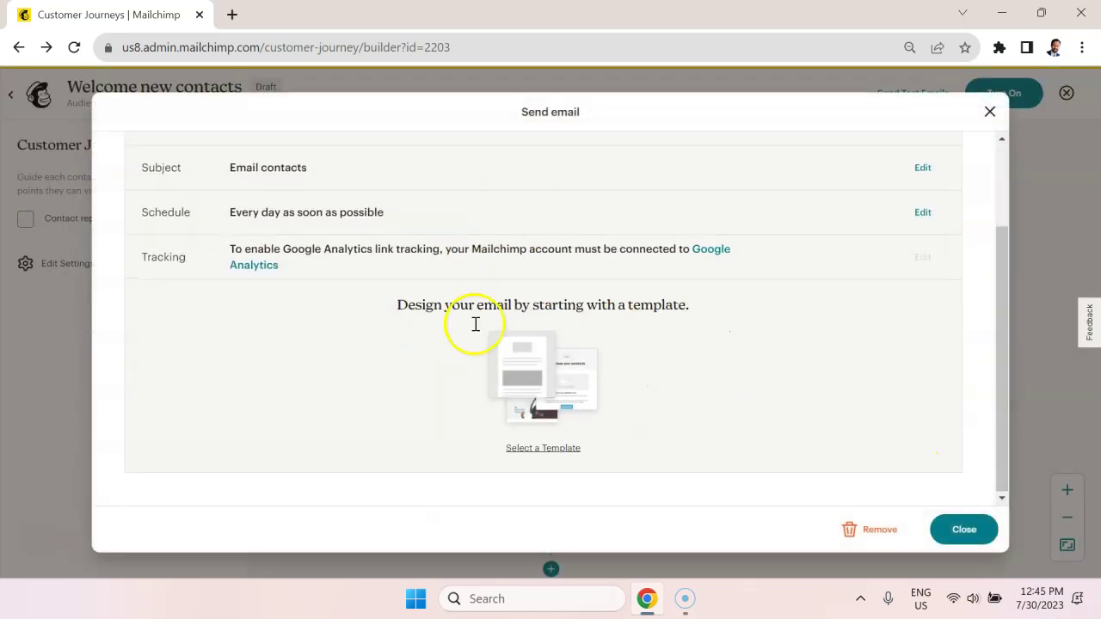
left_click(991, 112)
- Examine the rules, actions and integrations available between the 3 day delay and the second email, then close them without adding any
scroll(706, 304, "down", 3)
mouse_move(572, 310)
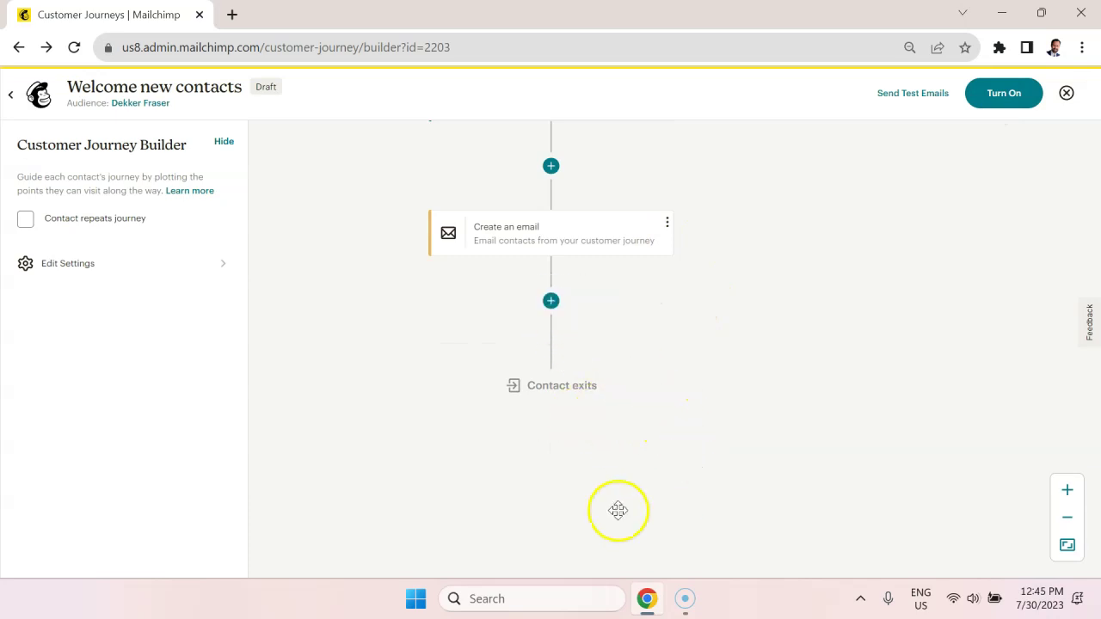
scroll(620, 373, "up", 4)
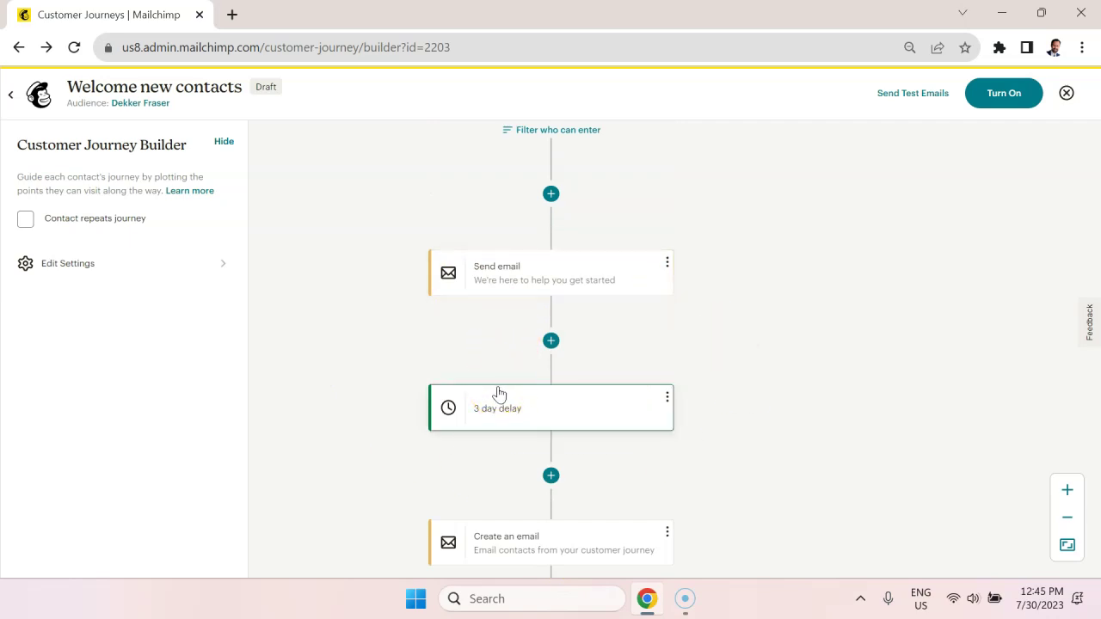
scroll(582, 388, "down", 3)
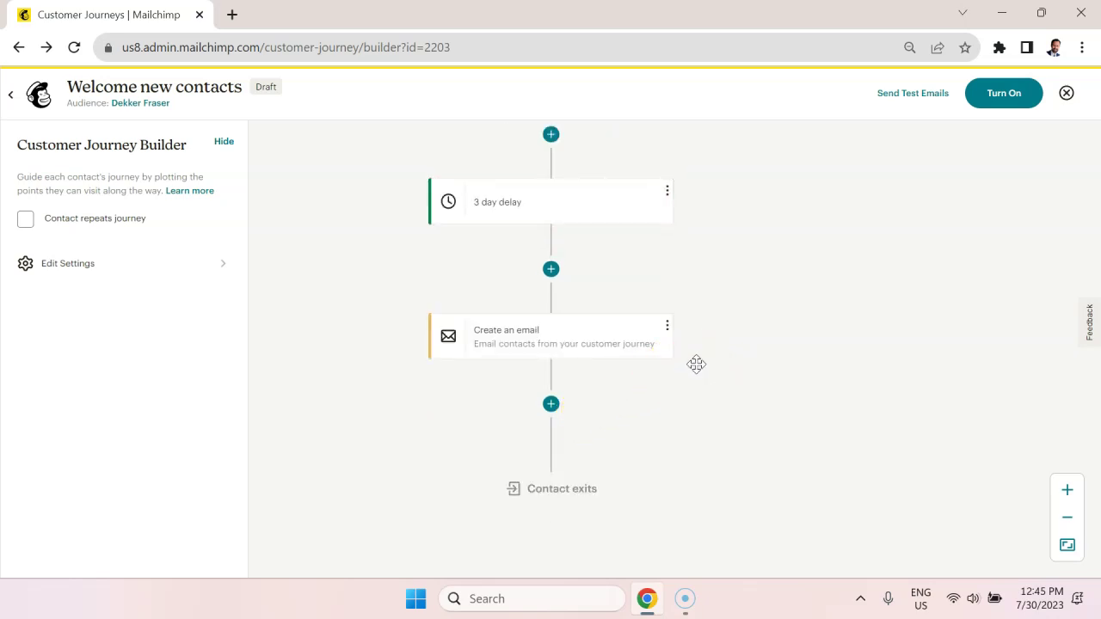
left_click(560, 278)
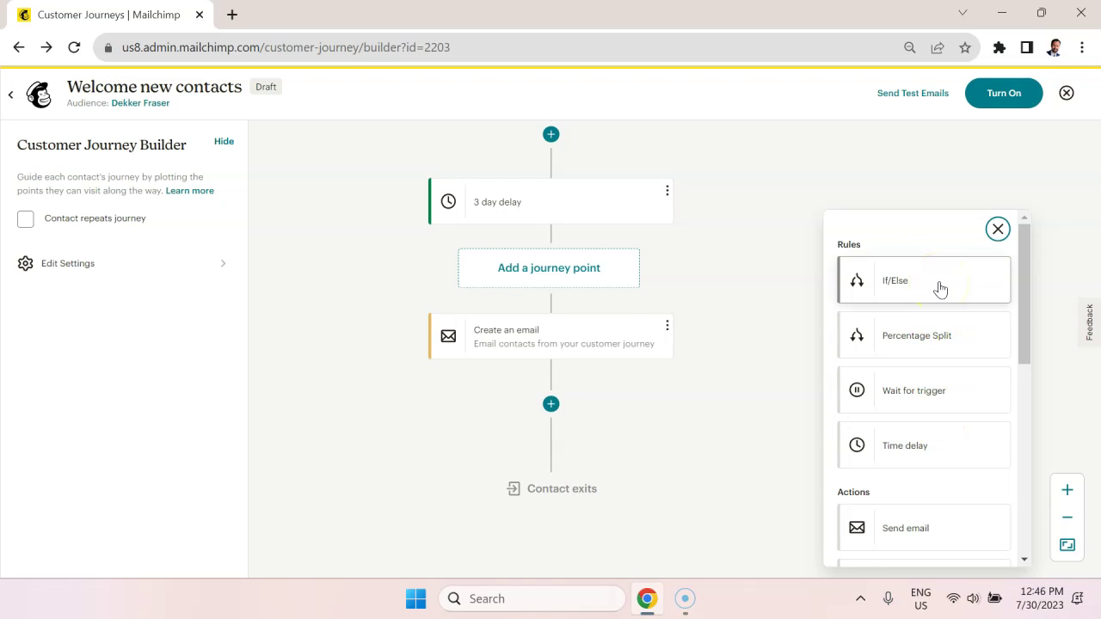
scroll(954, 361, "down", 1)
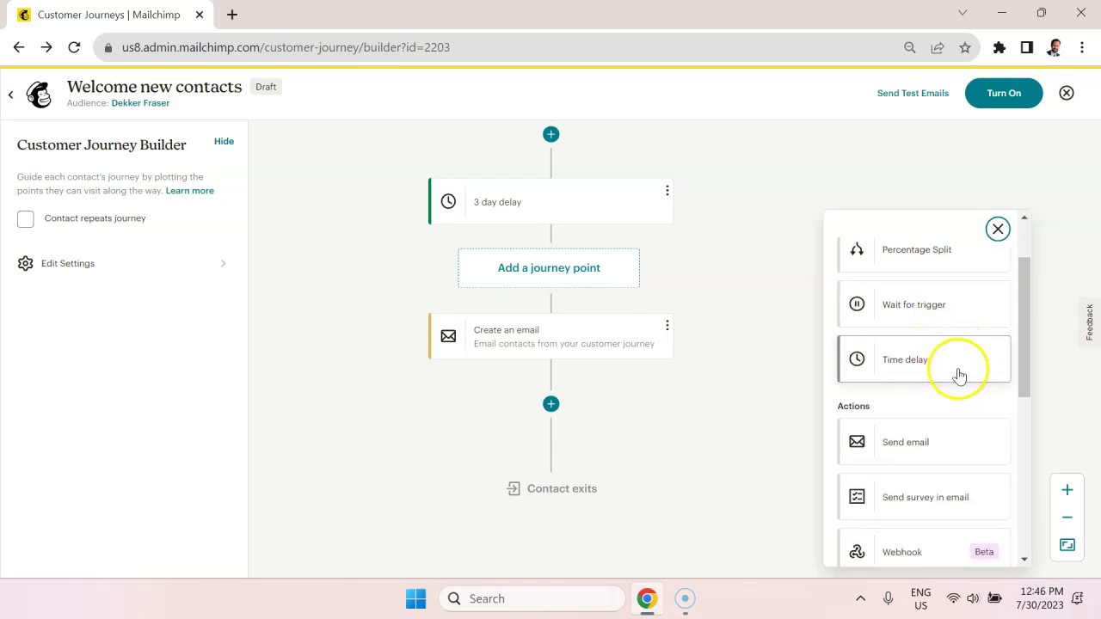
scroll(957, 372, "down", 1)
scroll(936, 361, "down", 1)
scroll(938, 370, "up", 2)
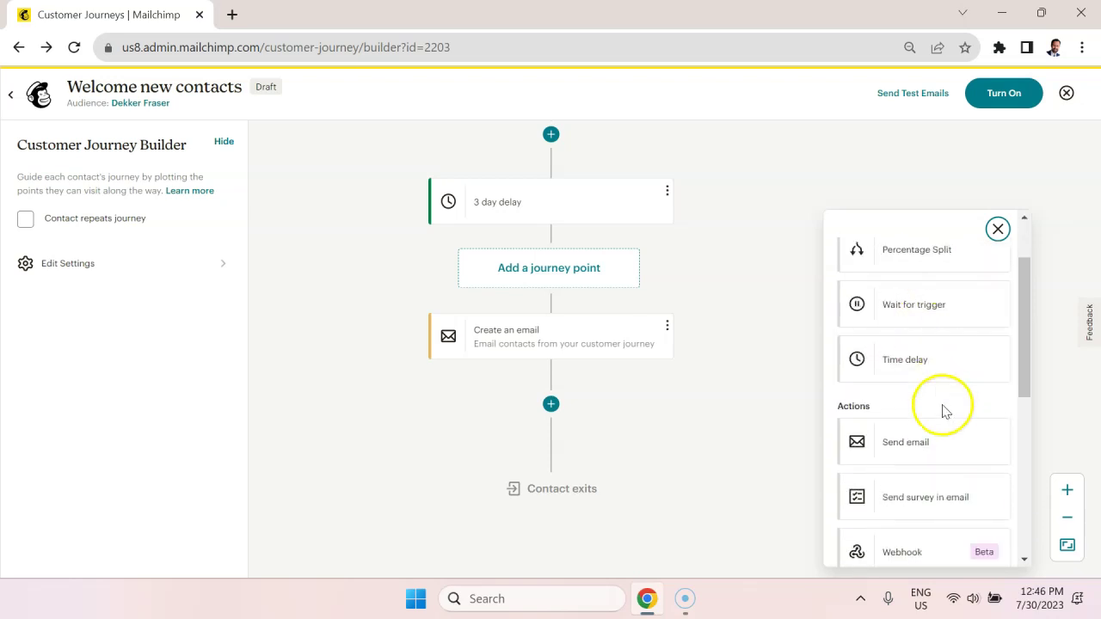
scroll(942, 417, "down", 1)
scroll(958, 426, "down", 1)
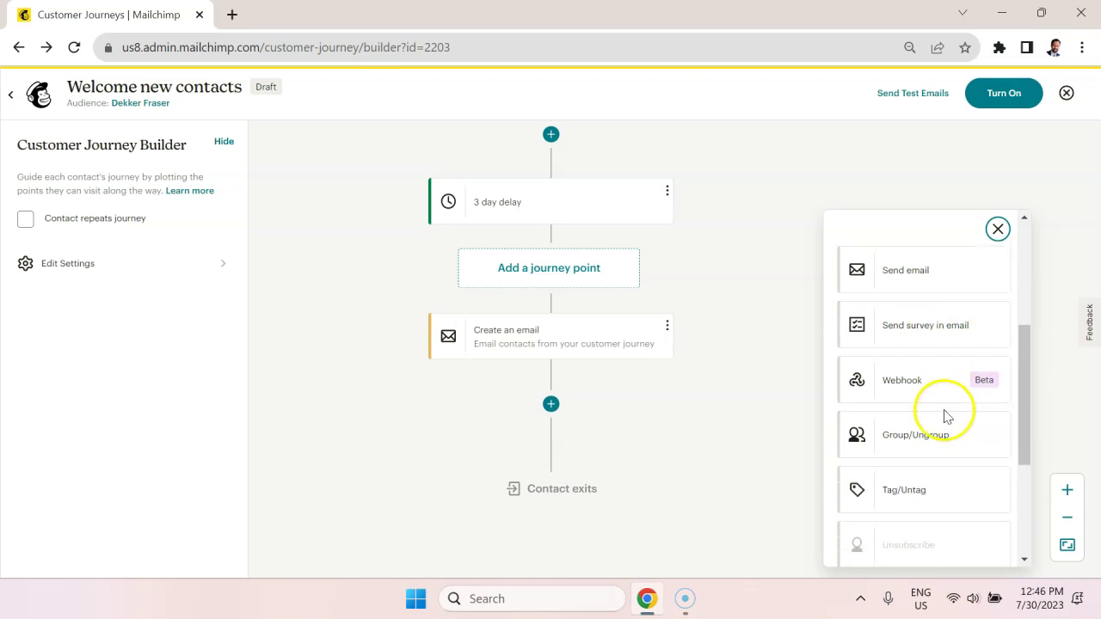
scroll(962, 452, "down", 1)
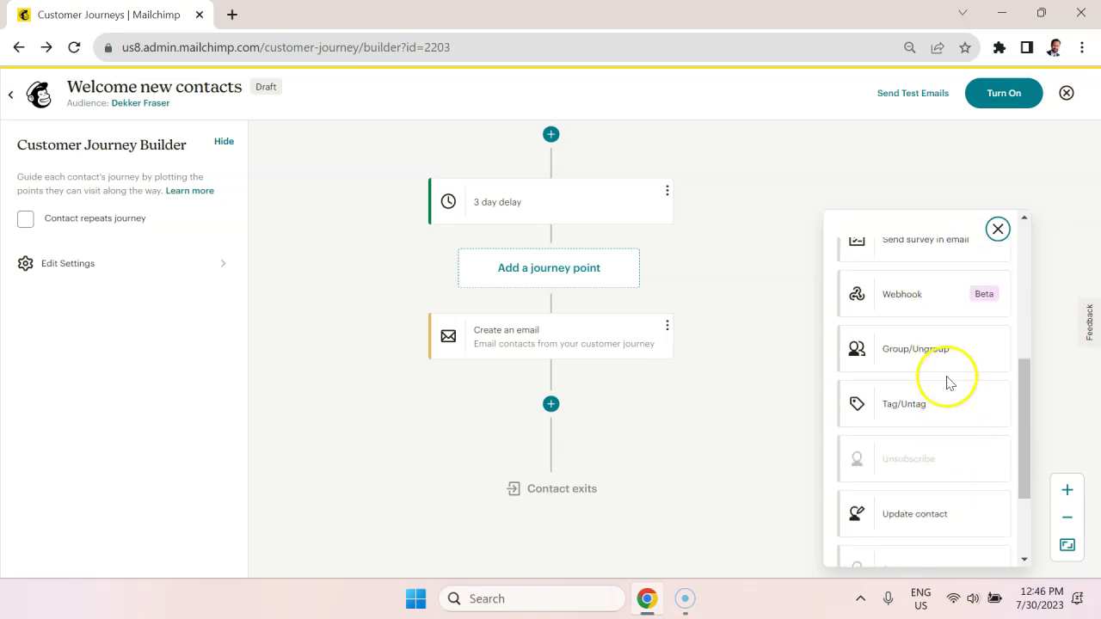
scroll(946, 382, "down", 1)
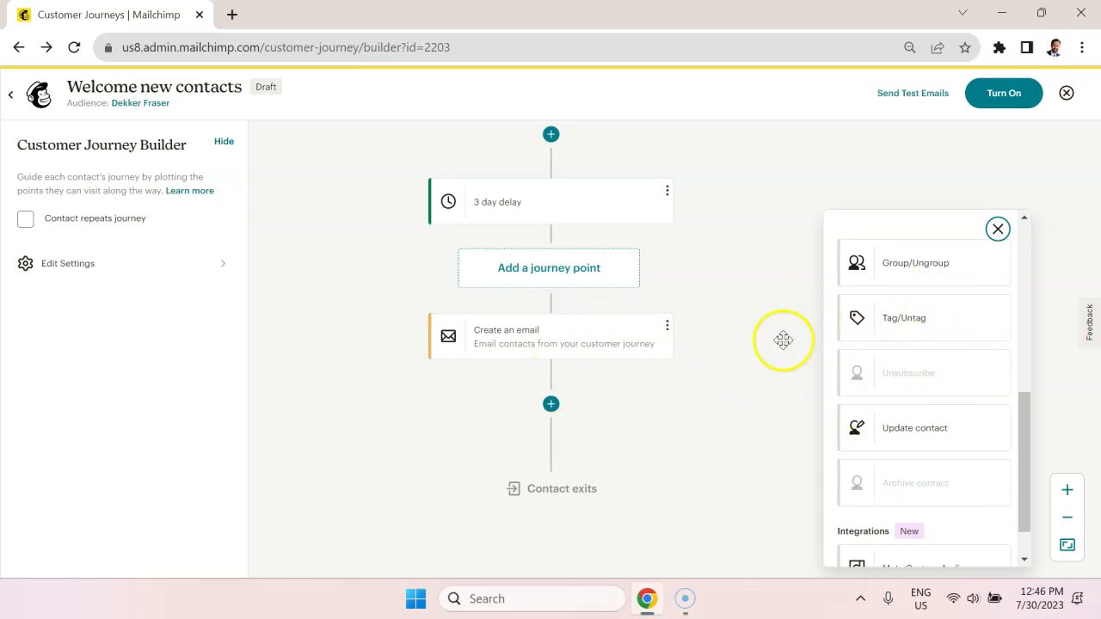
scroll(955, 426, "down", 1)
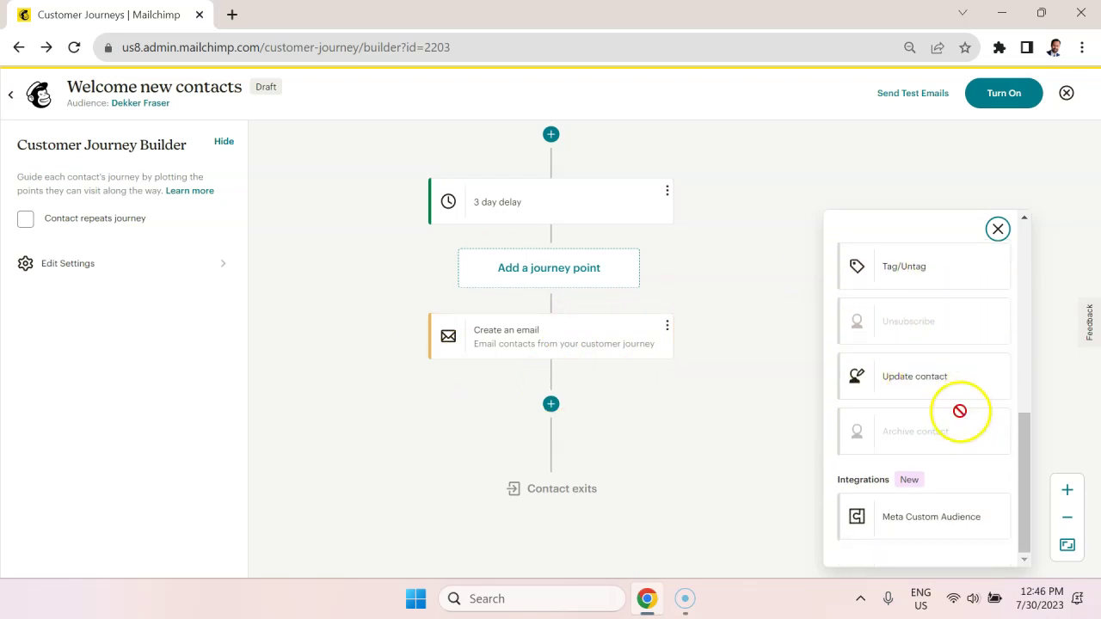
left_click(999, 231)
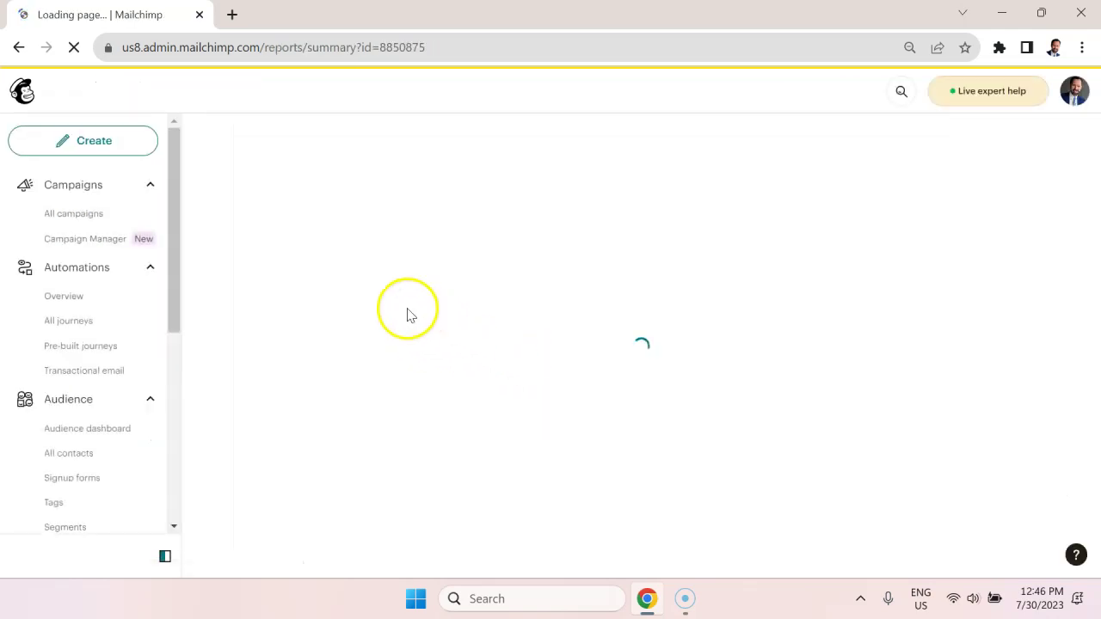
- Return from the report to the "SaaS Nurture 2023" journey and examine its full sequence of trigger, emails and delays
left_click(19, 48)
scroll(695, 354, "down", 1)
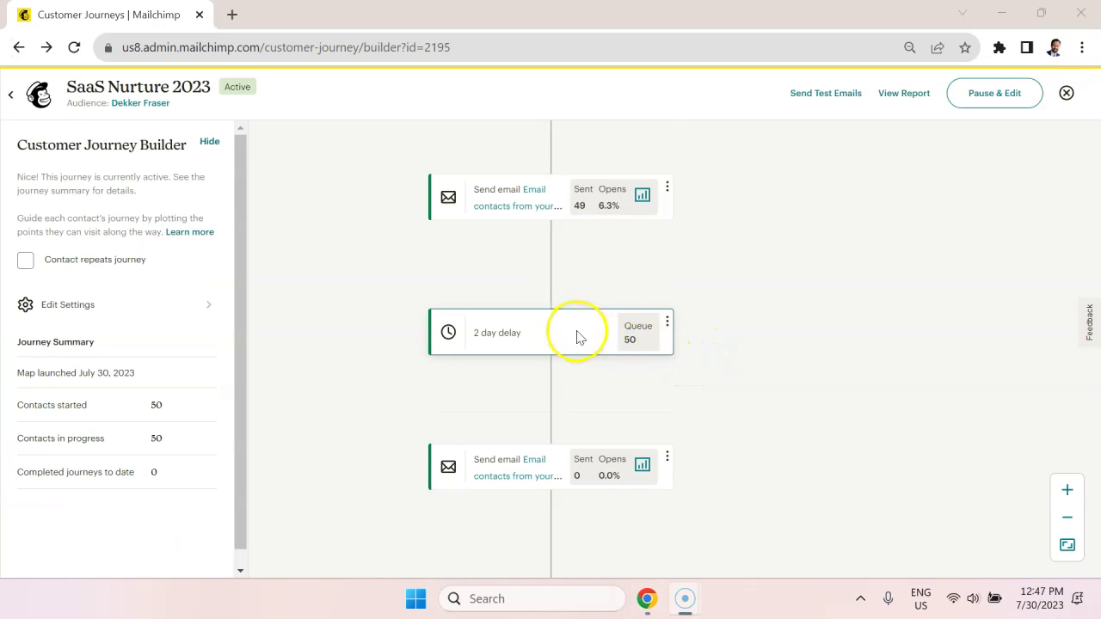
scroll(576, 335, "up", 1)
scroll(577, 331, "up", 1)
scroll(575, 328, "down", 2)
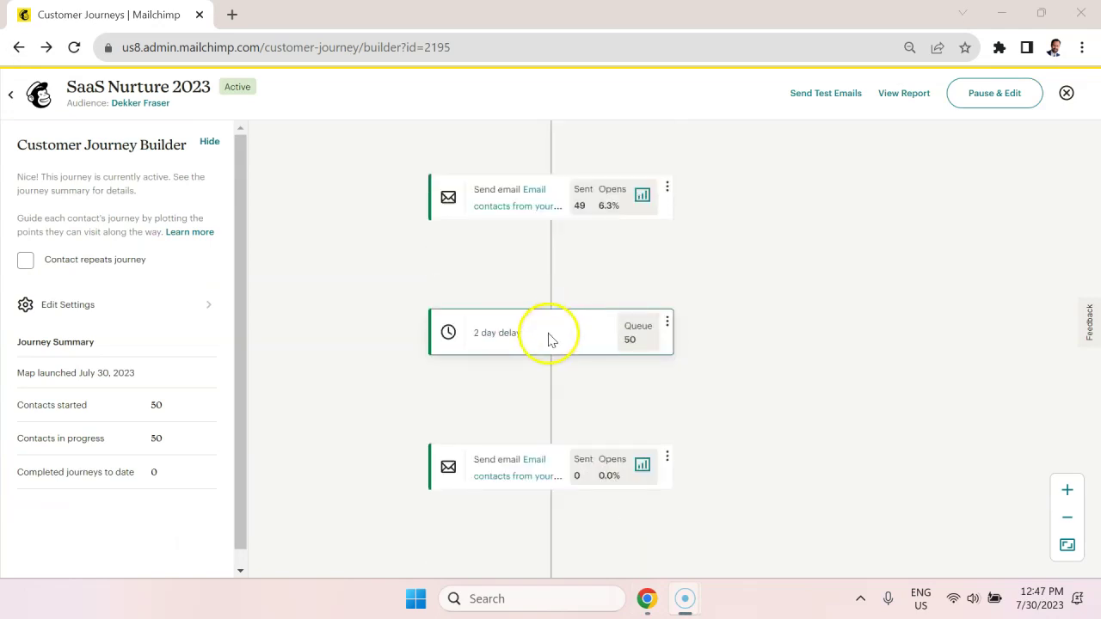
scroll(505, 352, "down", 1)
scroll(516, 361, "up", 1)
scroll(521, 344, "down", 2)
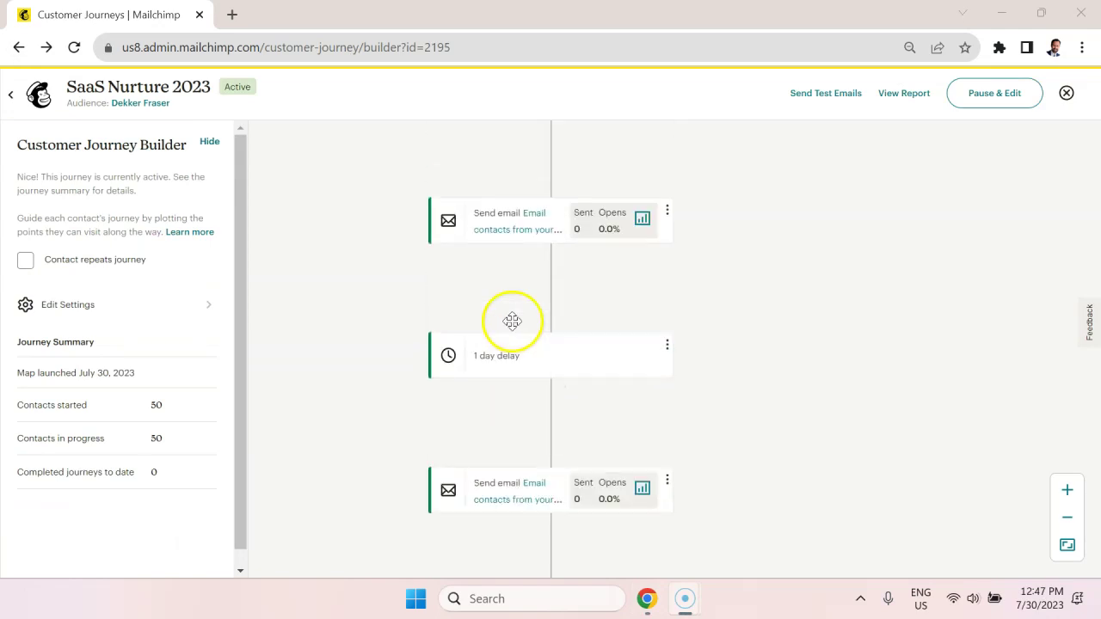
scroll(512, 321, "down", 5)
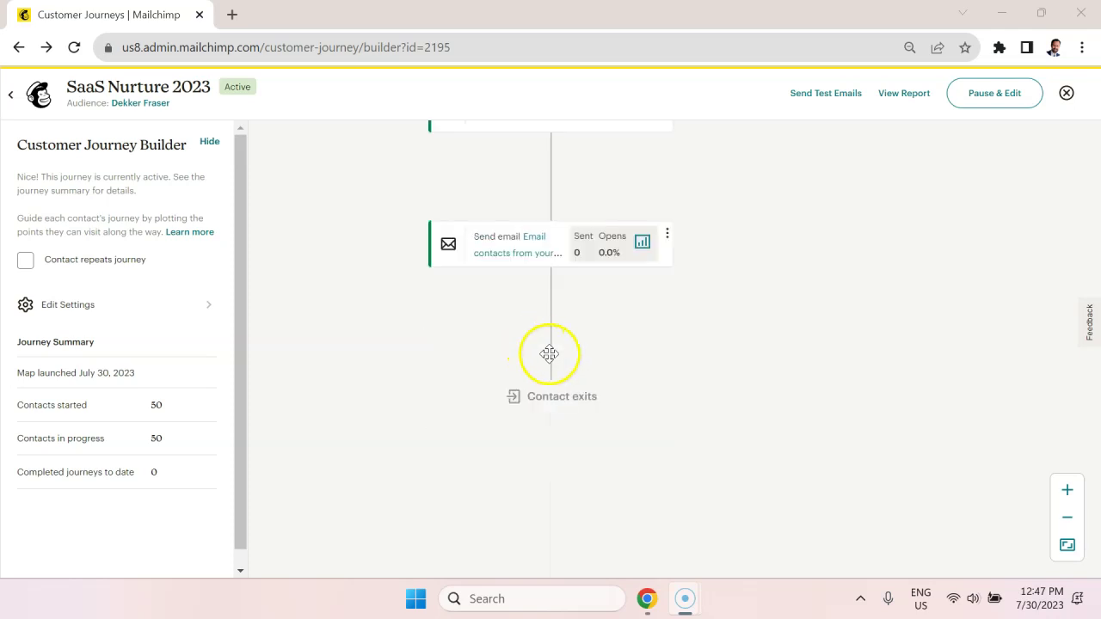
scroll(550, 355, "up", 10)
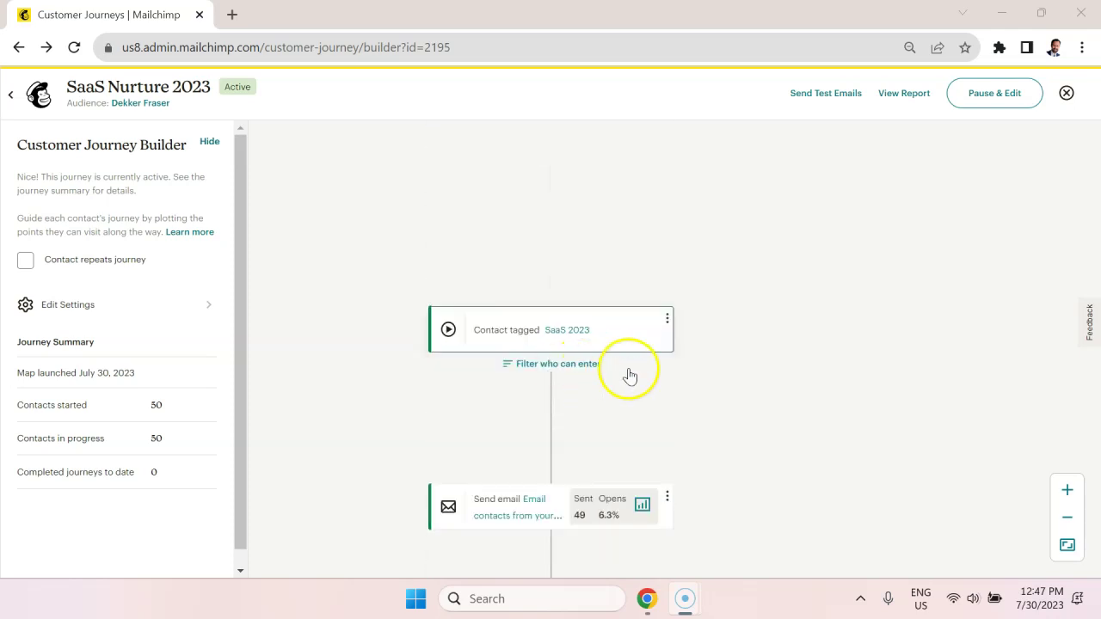
scroll(637, 372, "down", 1)
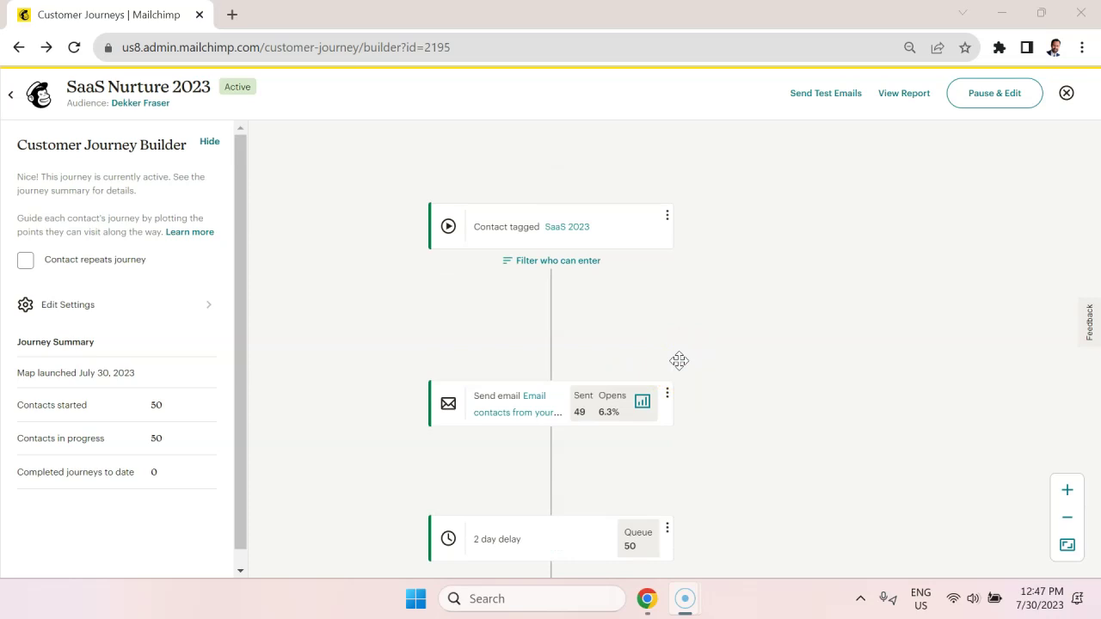
scroll(679, 360, "down", 3)
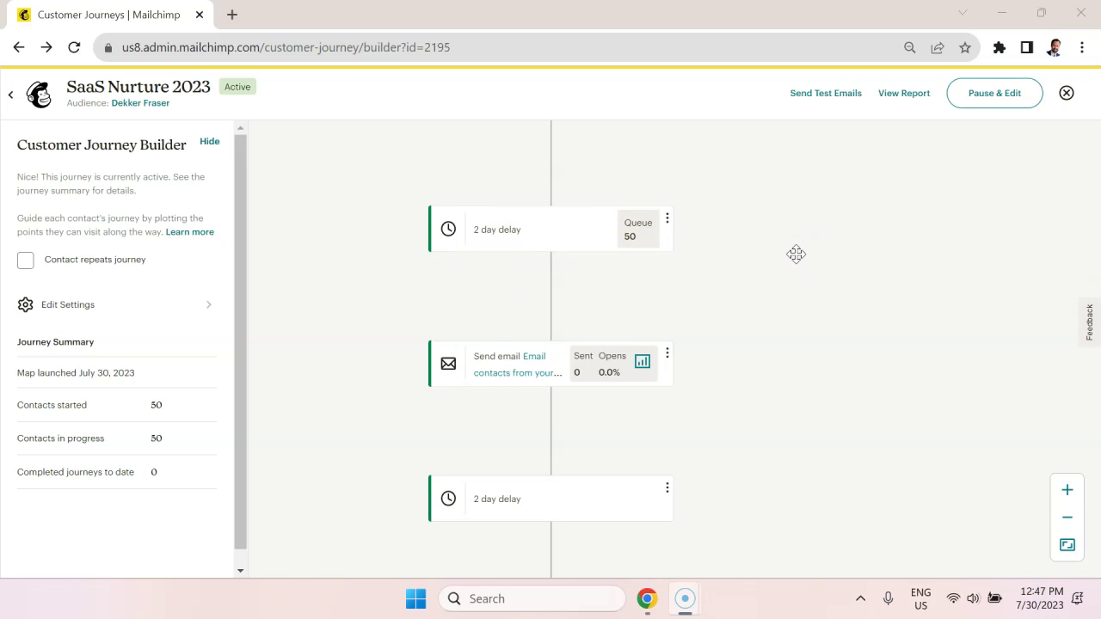
left_click_drag(786, 265, 734, 307)
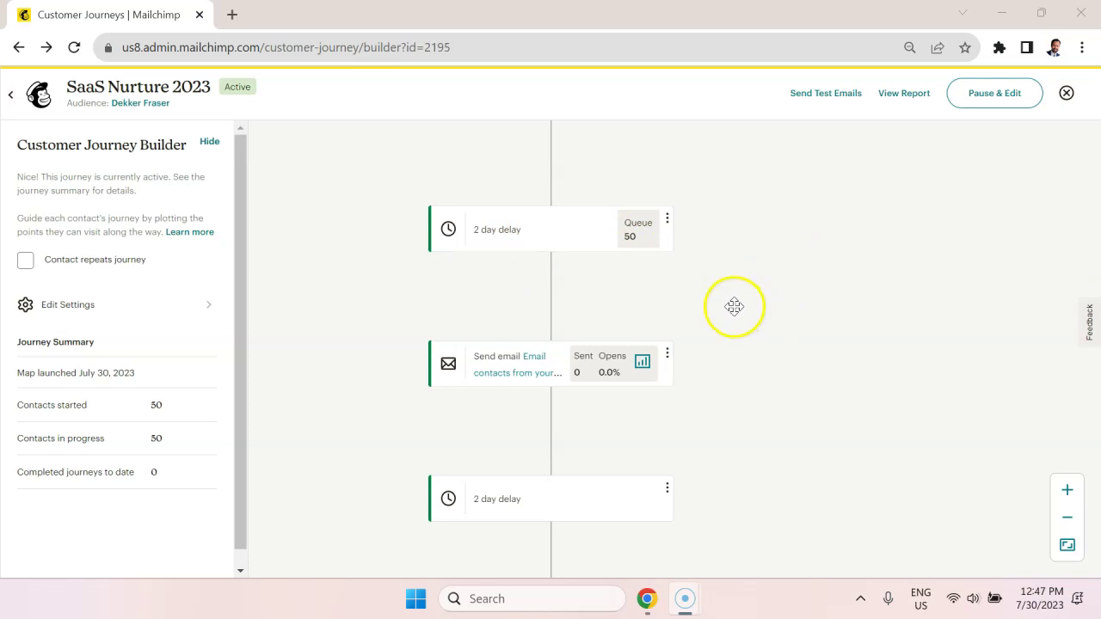
scroll(734, 307, "up", 3)
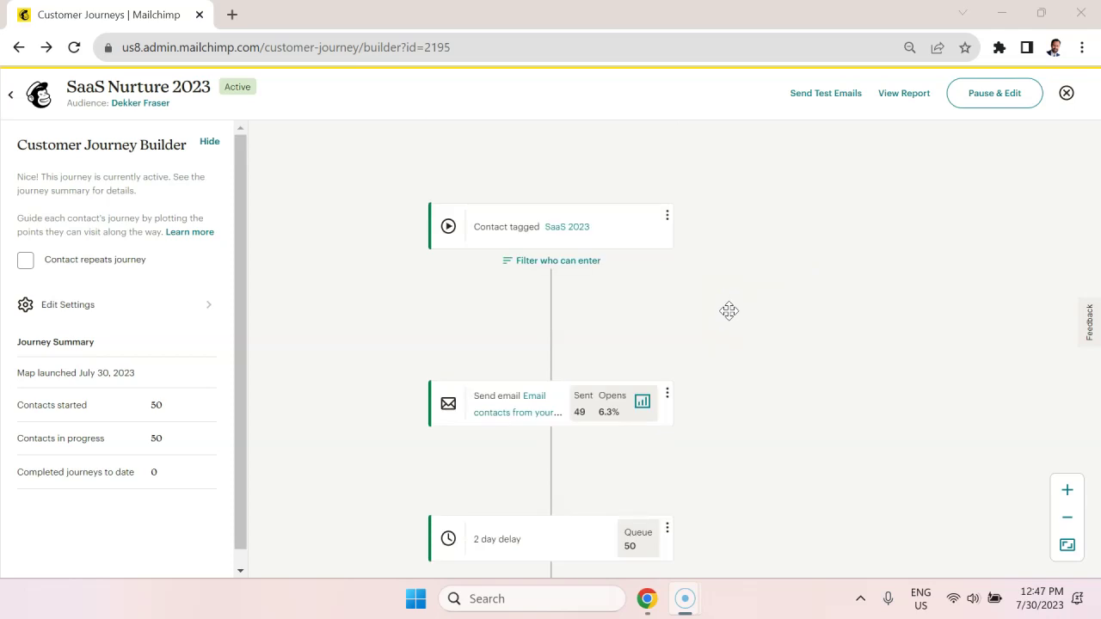
scroll(747, 335, "down", 1)
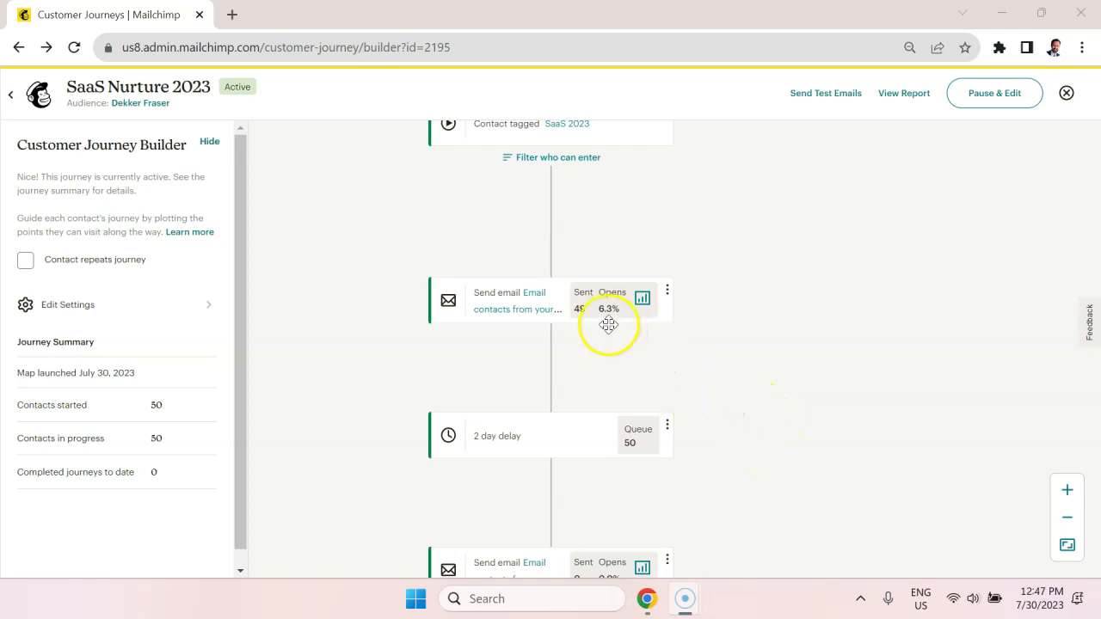
scroll(676, 334, "up", 1)
scroll(667, 337, "down", 1)
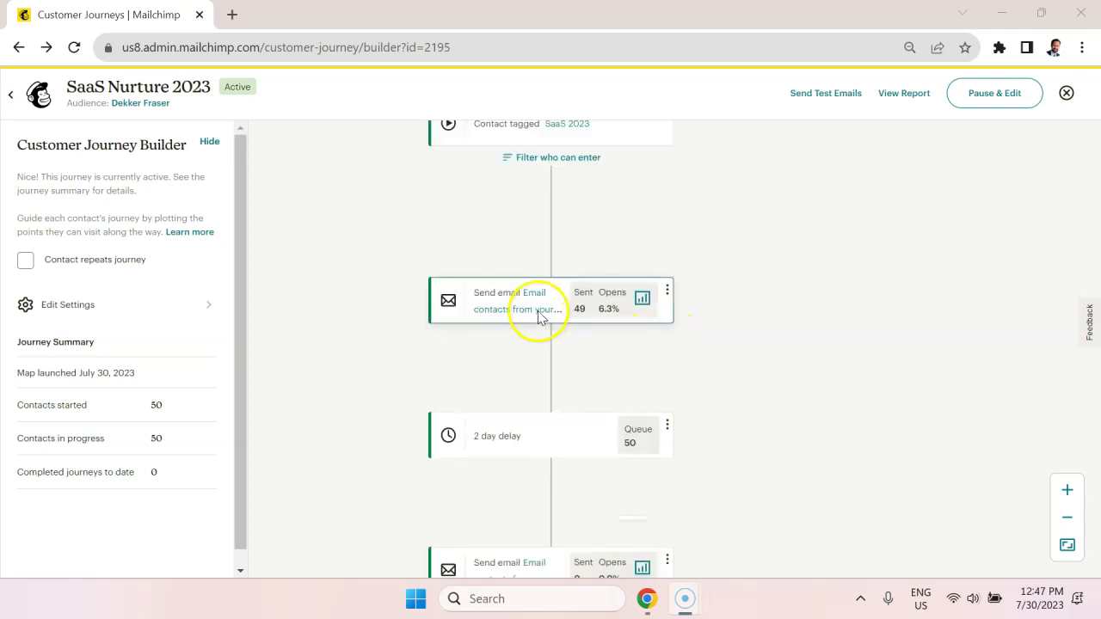
- Examine the test email form for the first email in the journey, then close it without sending a test
left_click(540, 316)
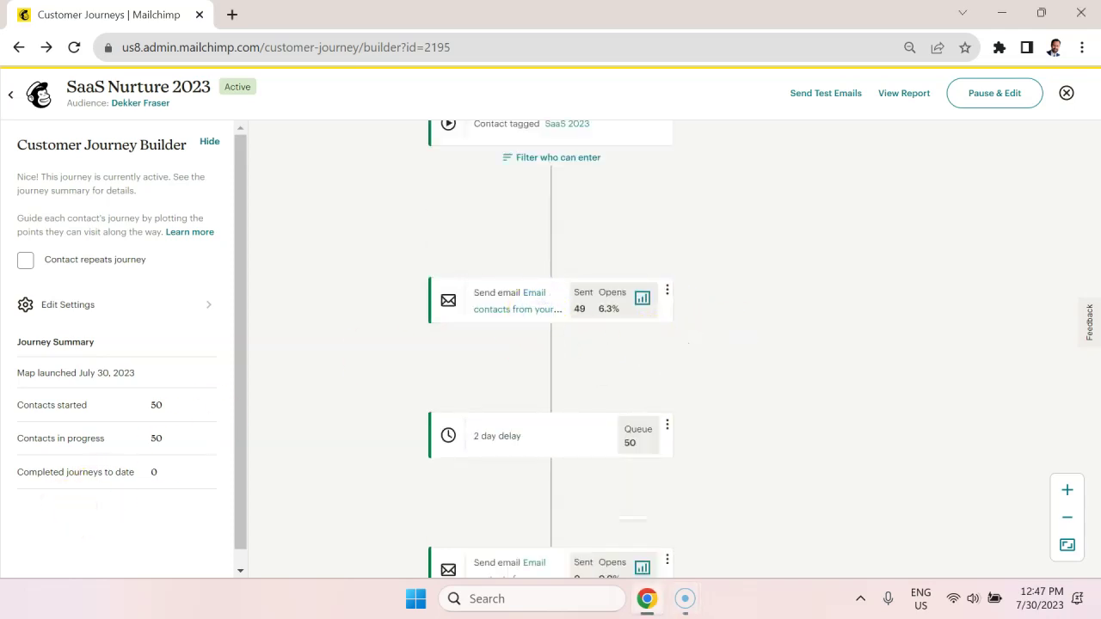
scroll(551, 344, "up", 1)
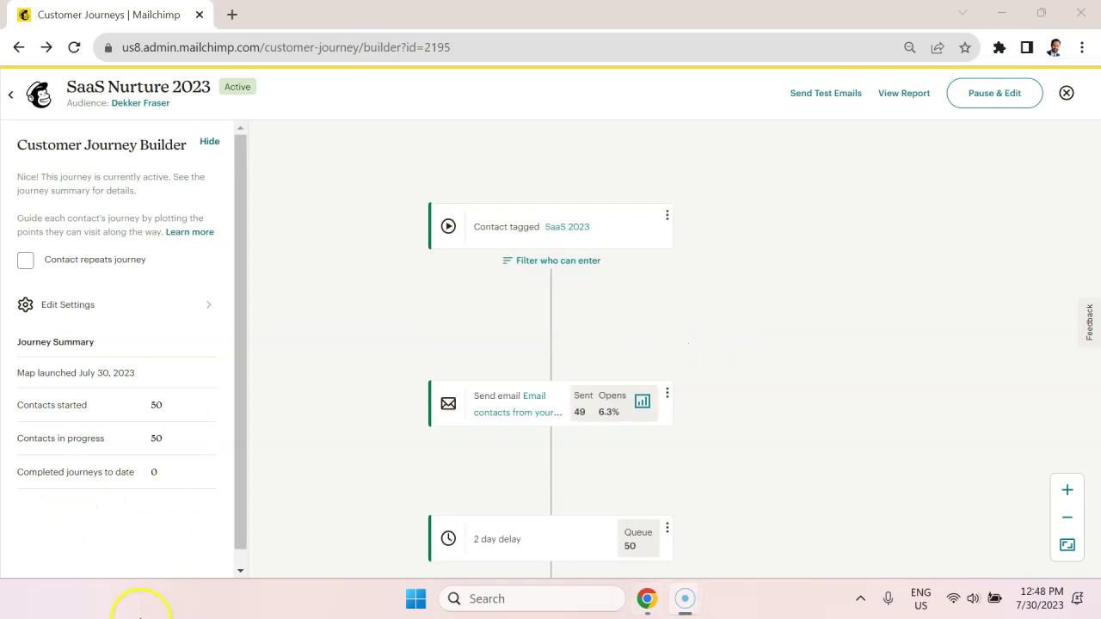
left_click(667, 394)
left_click(712, 433)
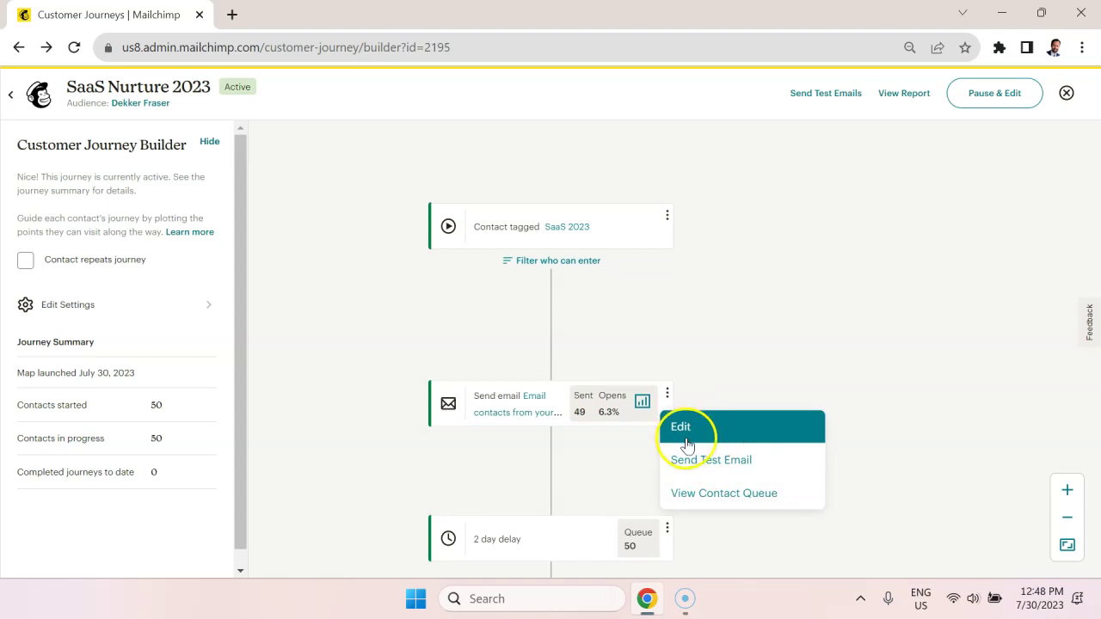
left_click(725, 469)
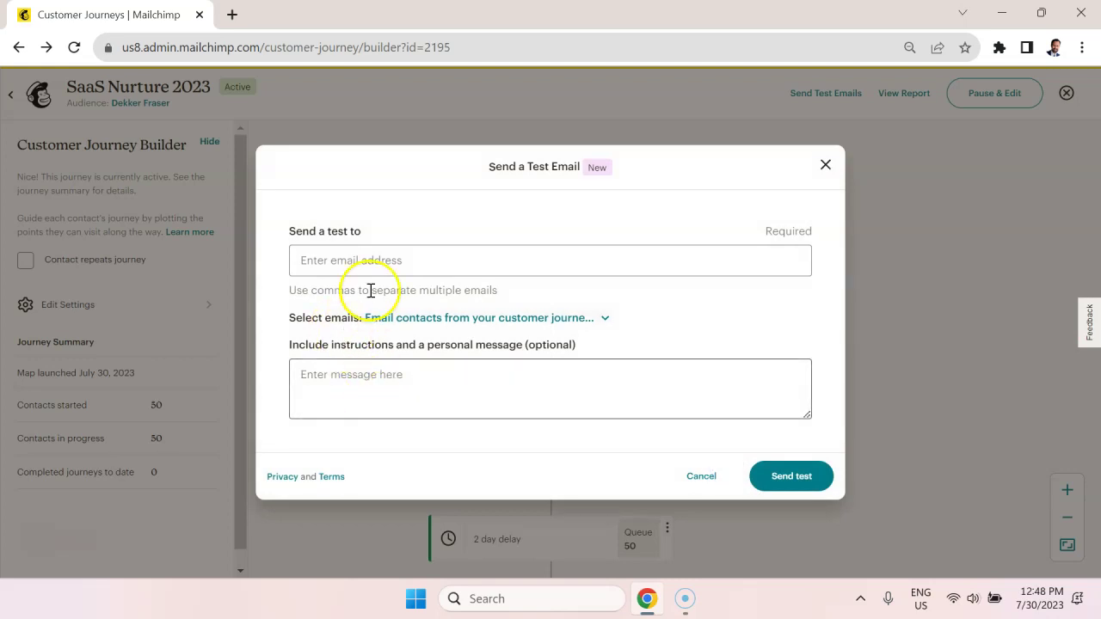
left_click(369, 256)
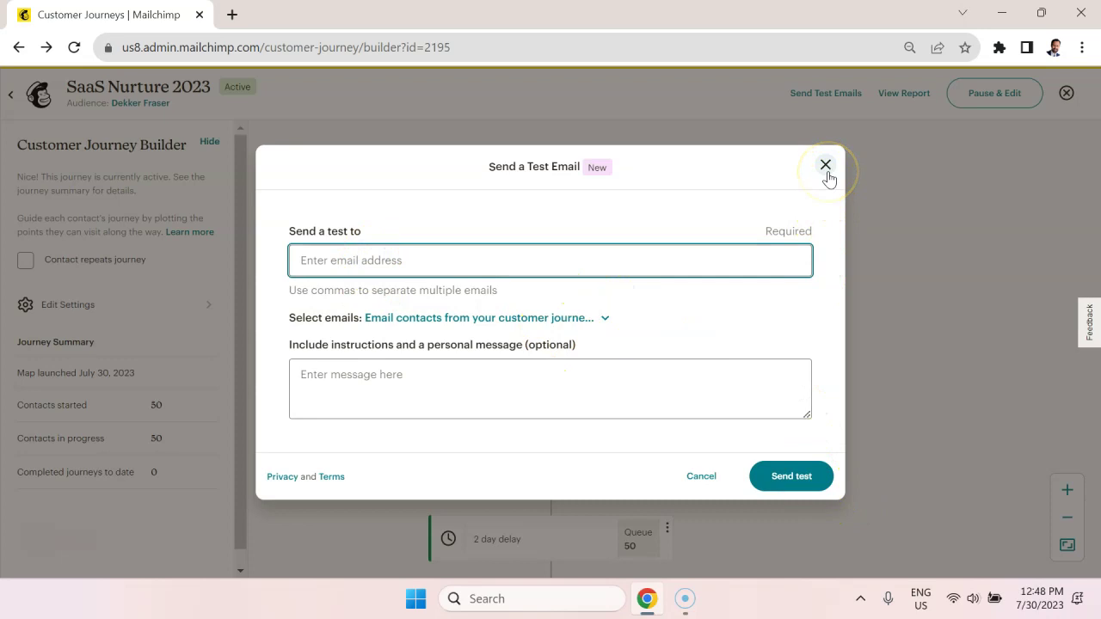
left_click(825, 166)
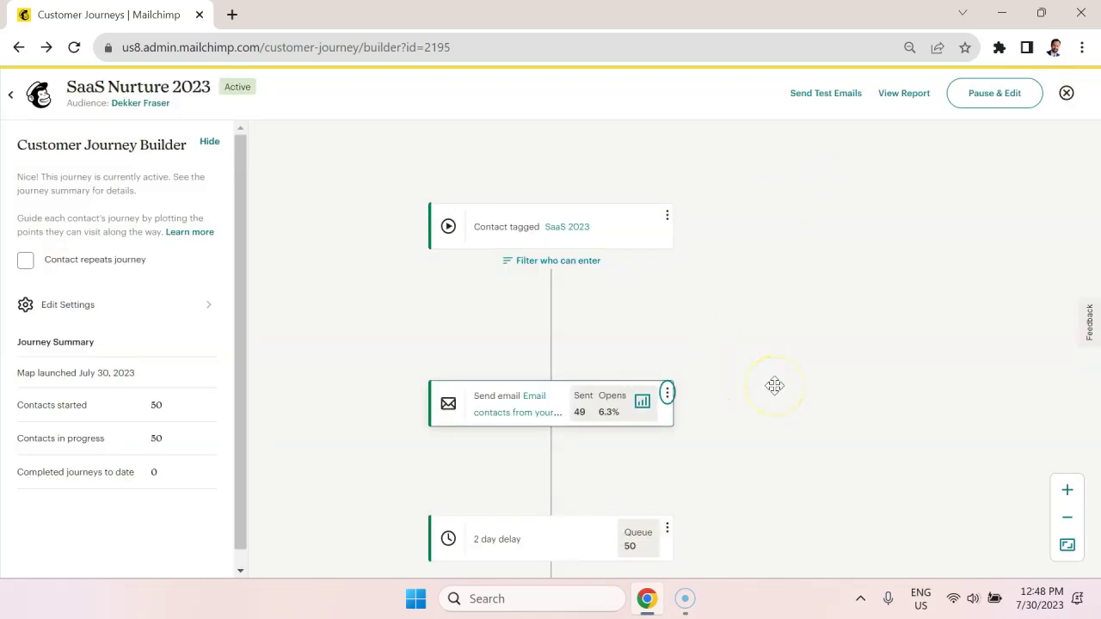
scroll(771, 384, "down", 5)
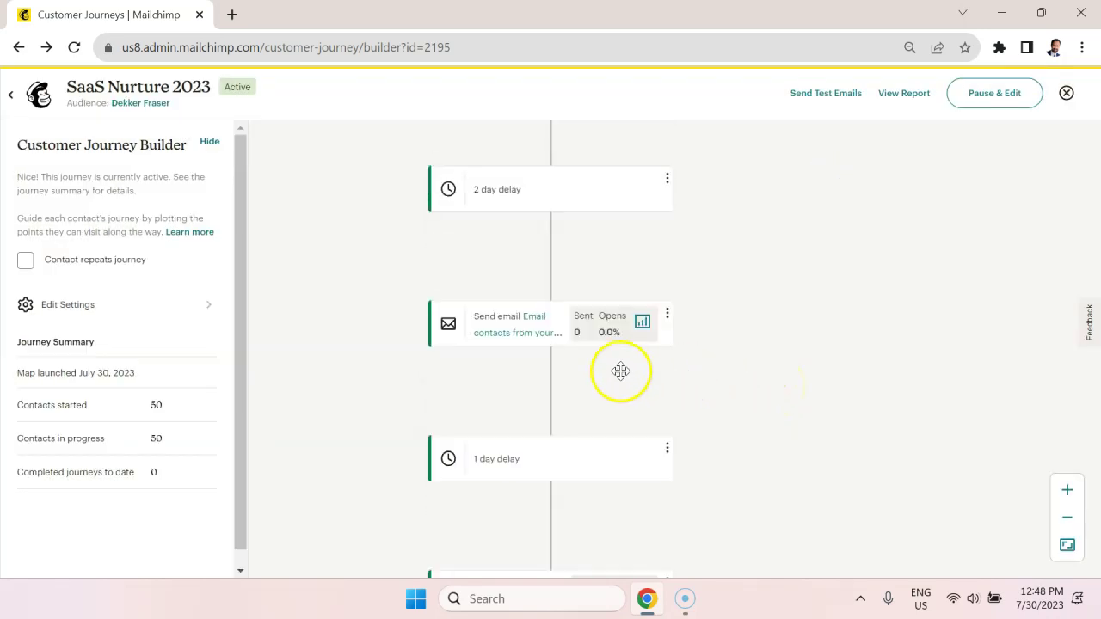